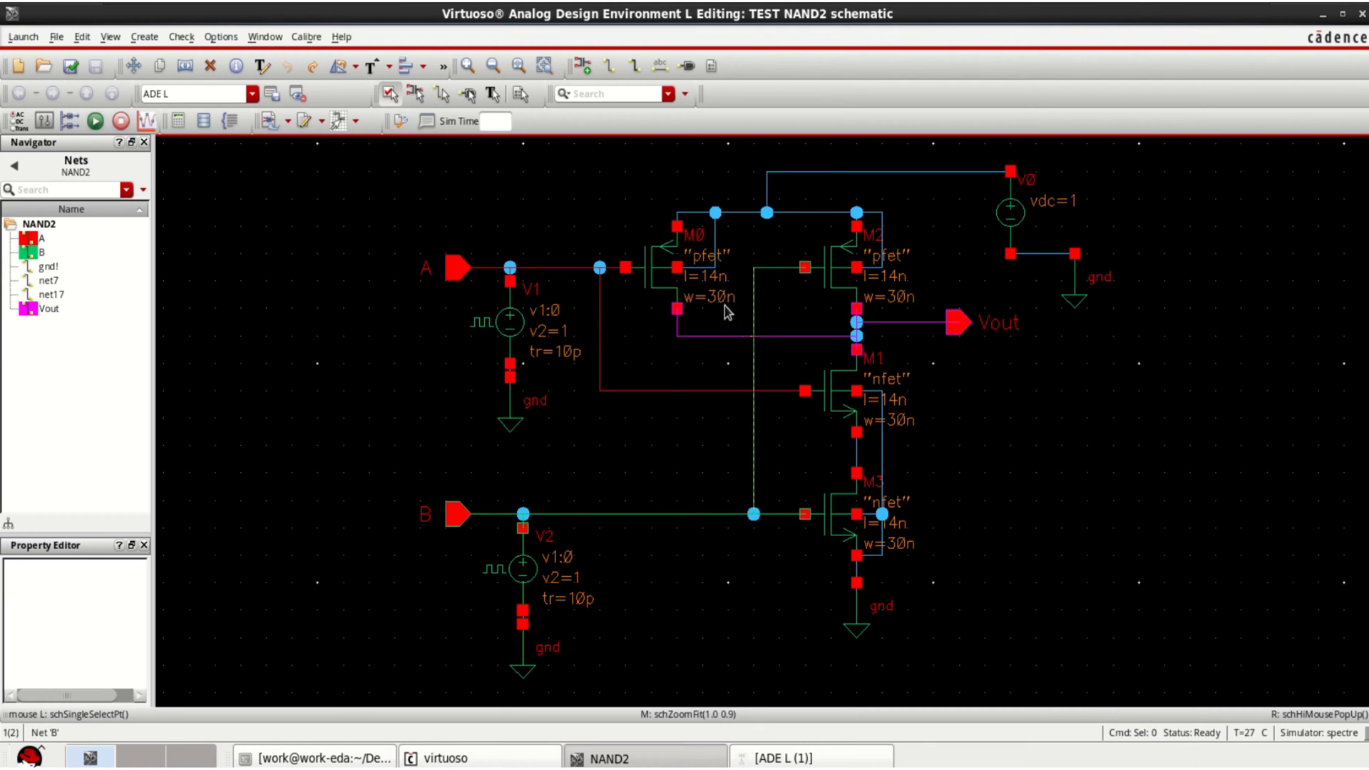
Select transistors M1, M2, M3 and the Vout pin to check their properties.
click(663, 270)
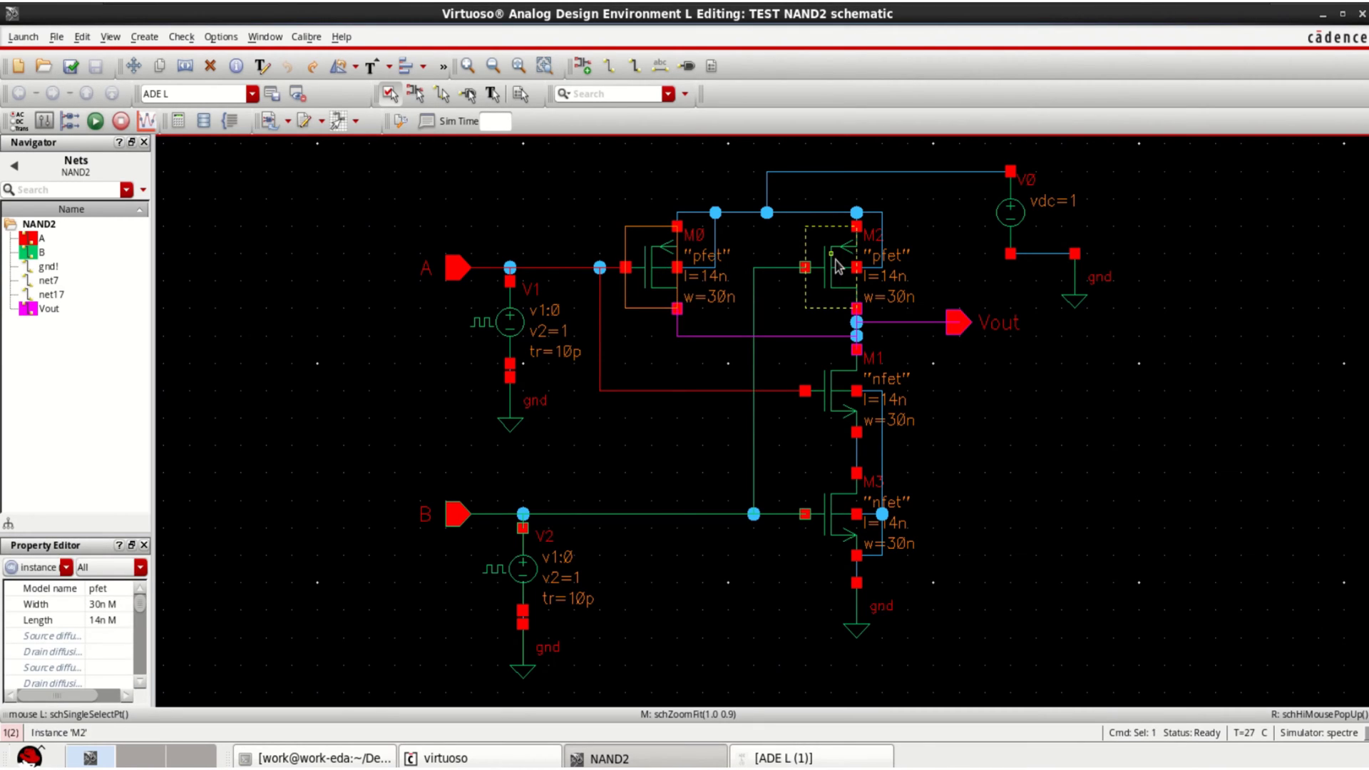
click(807, 381)
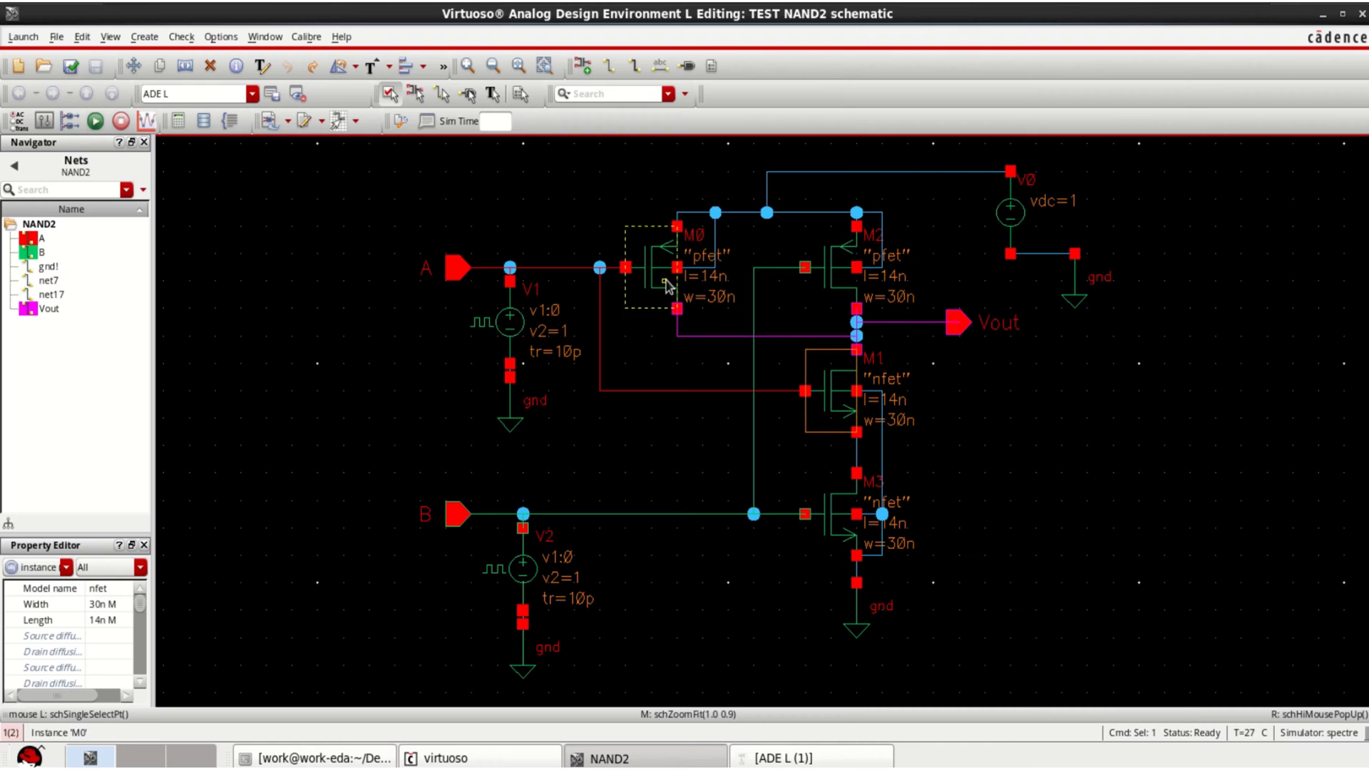
click(847, 267)
click(830, 515)
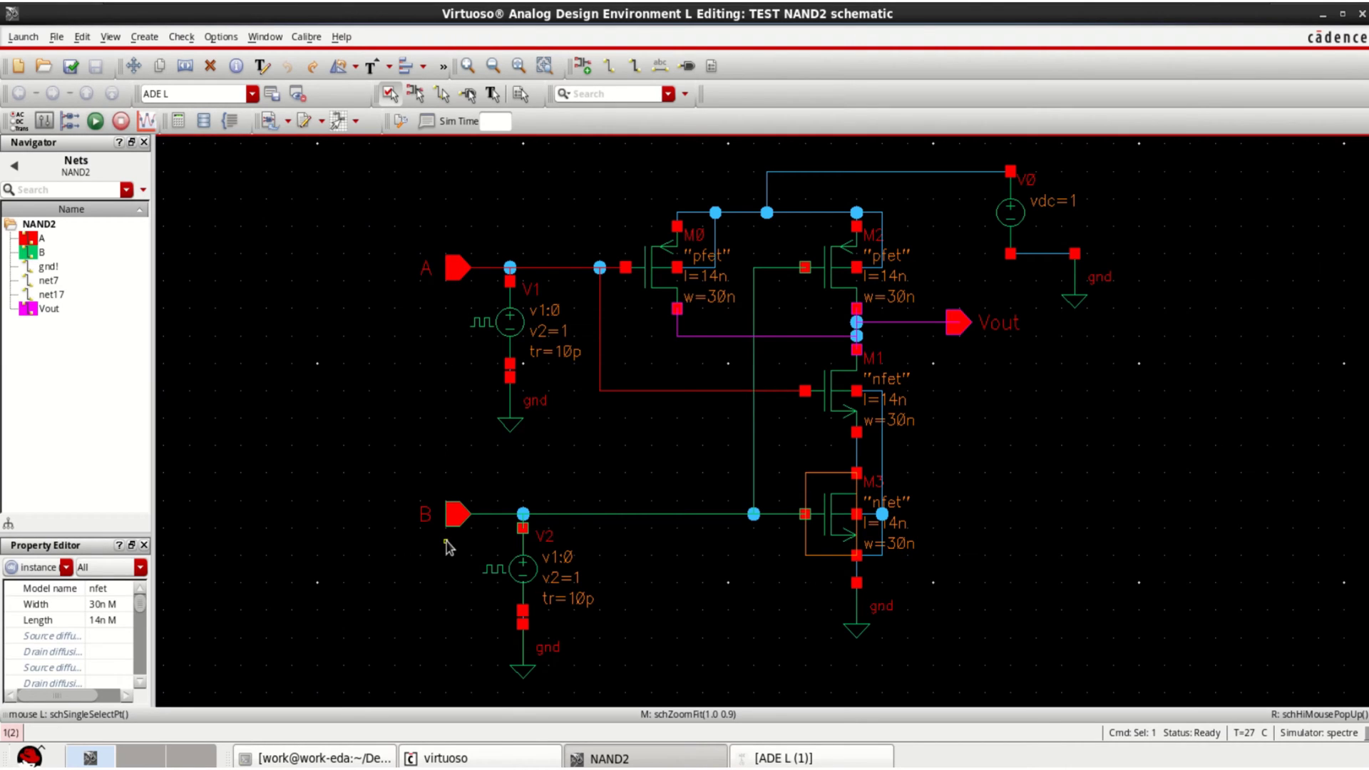
click(971, 326)
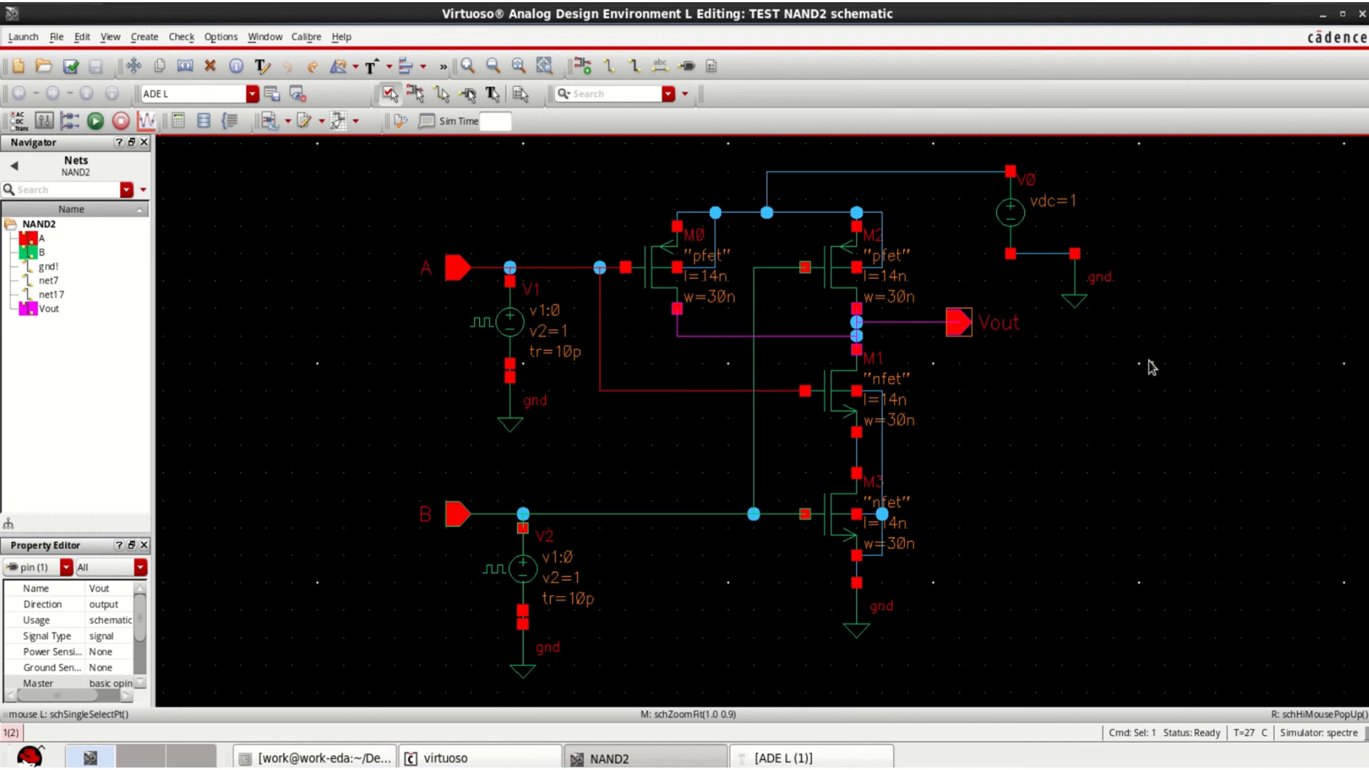
Bring ADE L forward and netlist-and-run the 0–600p transient simulation.
click(826, 757)
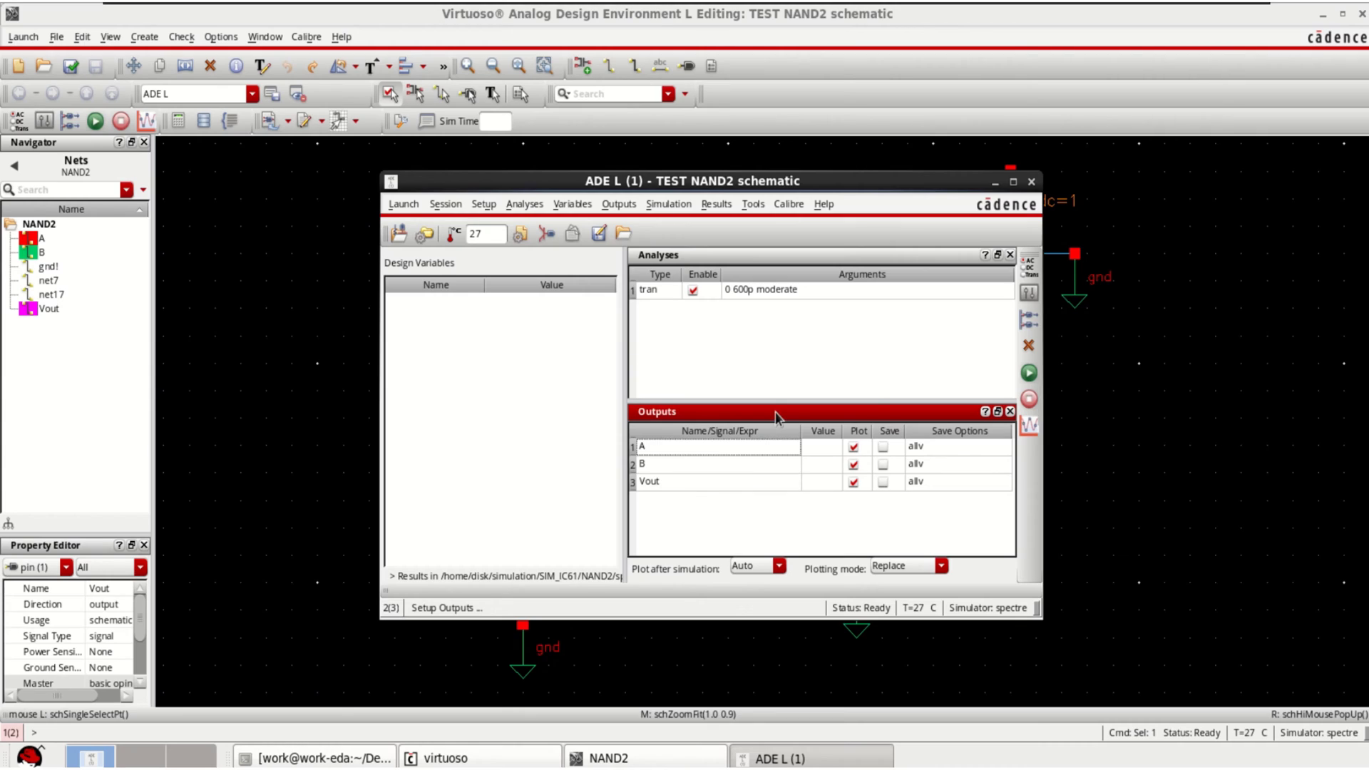
click(1027, 374)
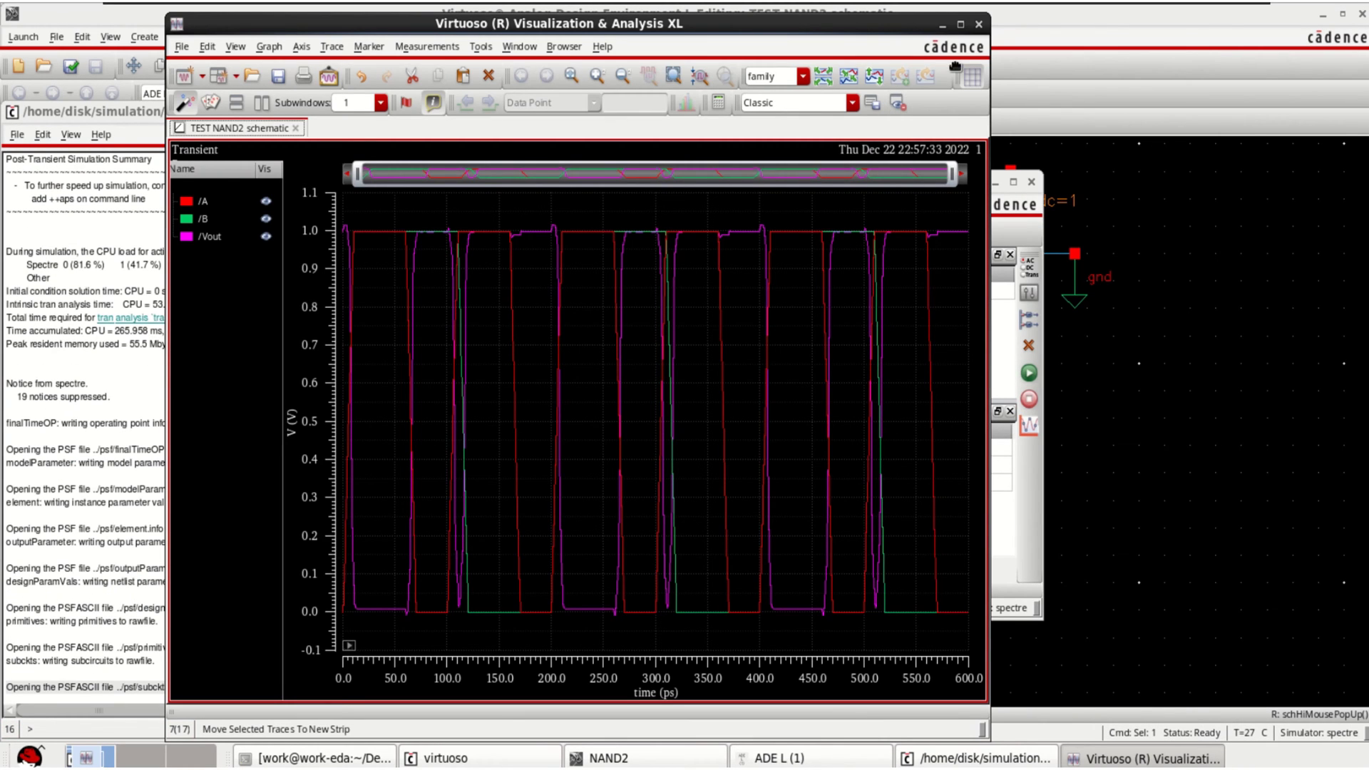
Maximize the waveform window, split all strips, and select /A, /B and /Vout.
click(960, 24)
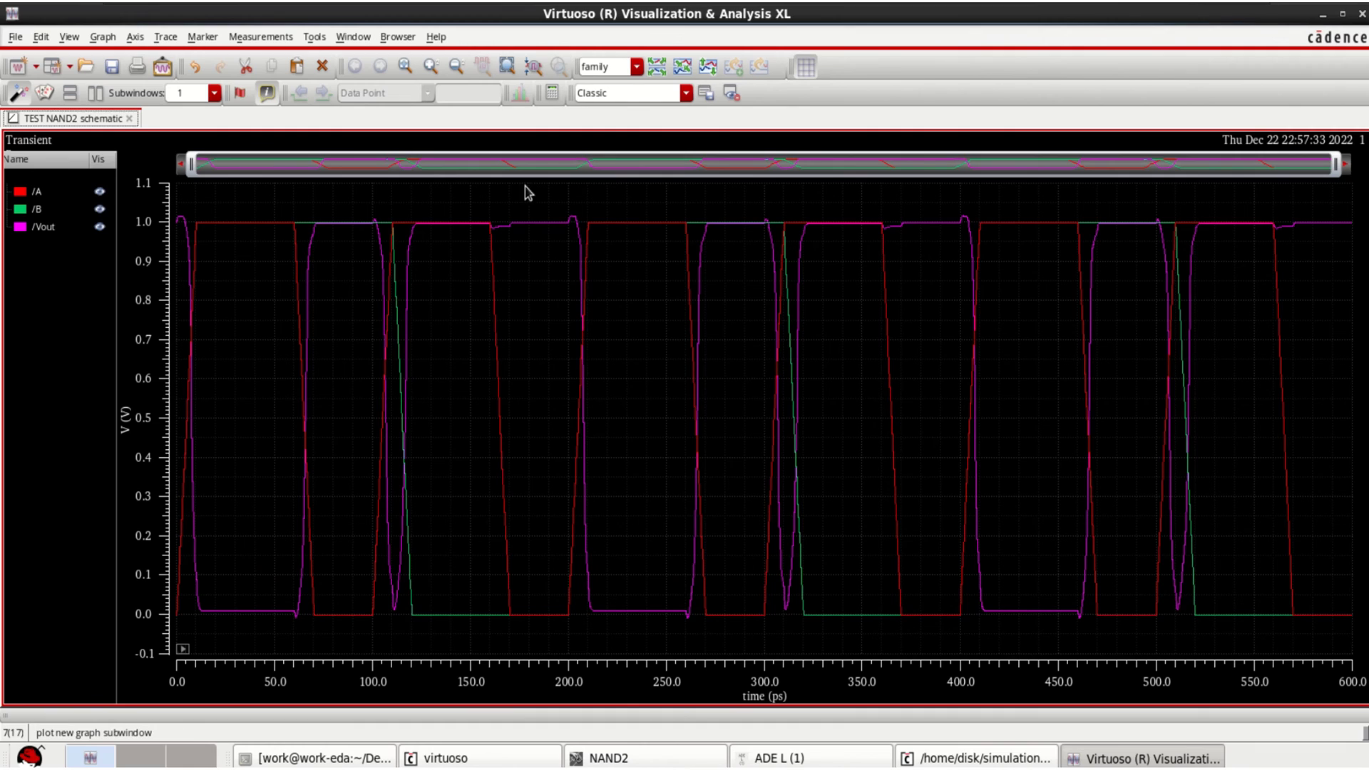
click(655, 68)
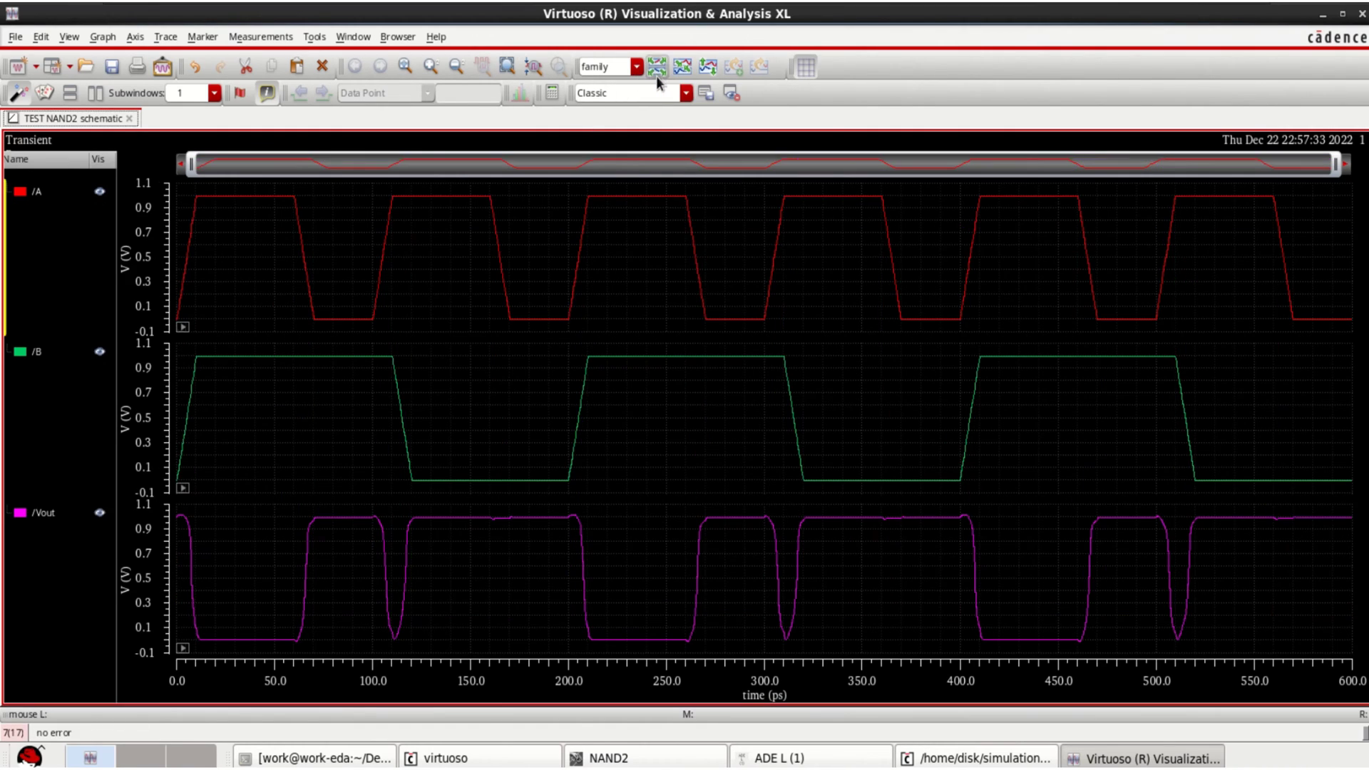
click(36, 194)
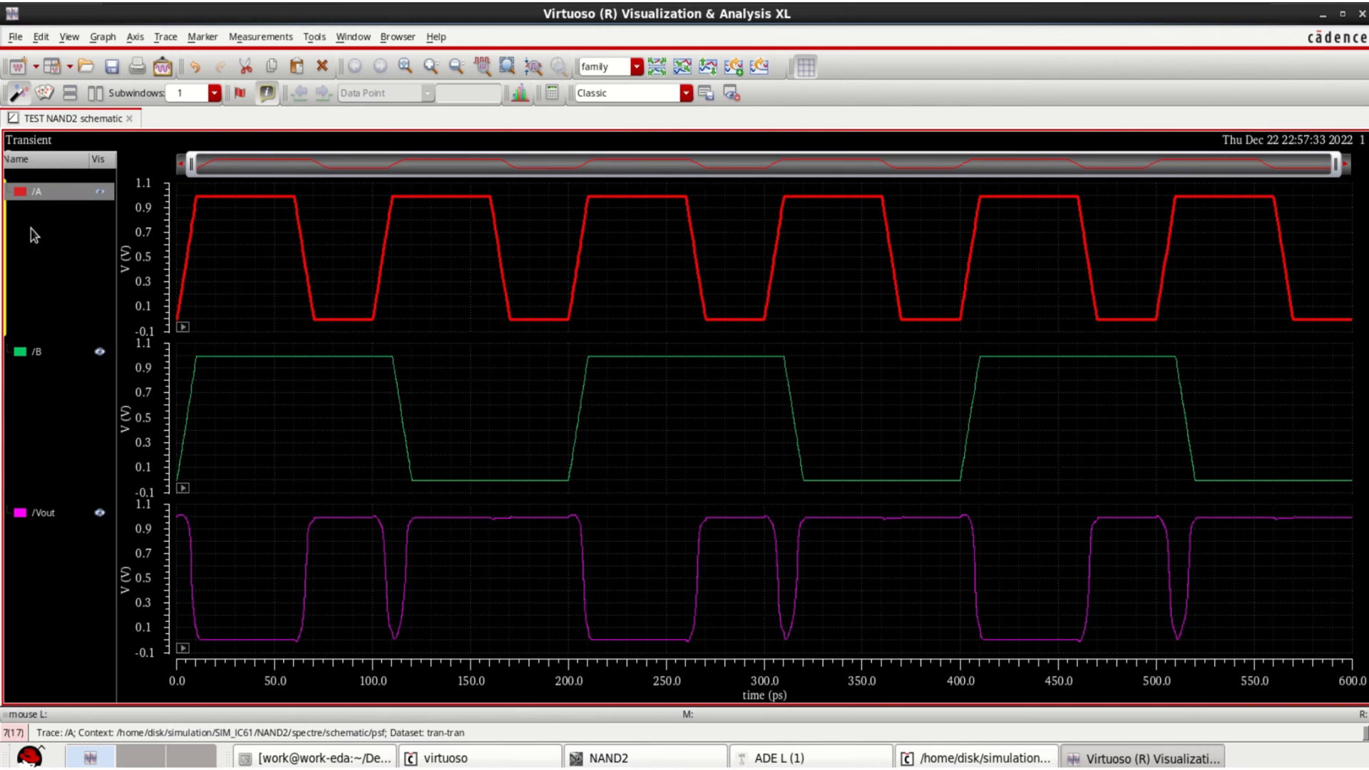
click(35, 353)
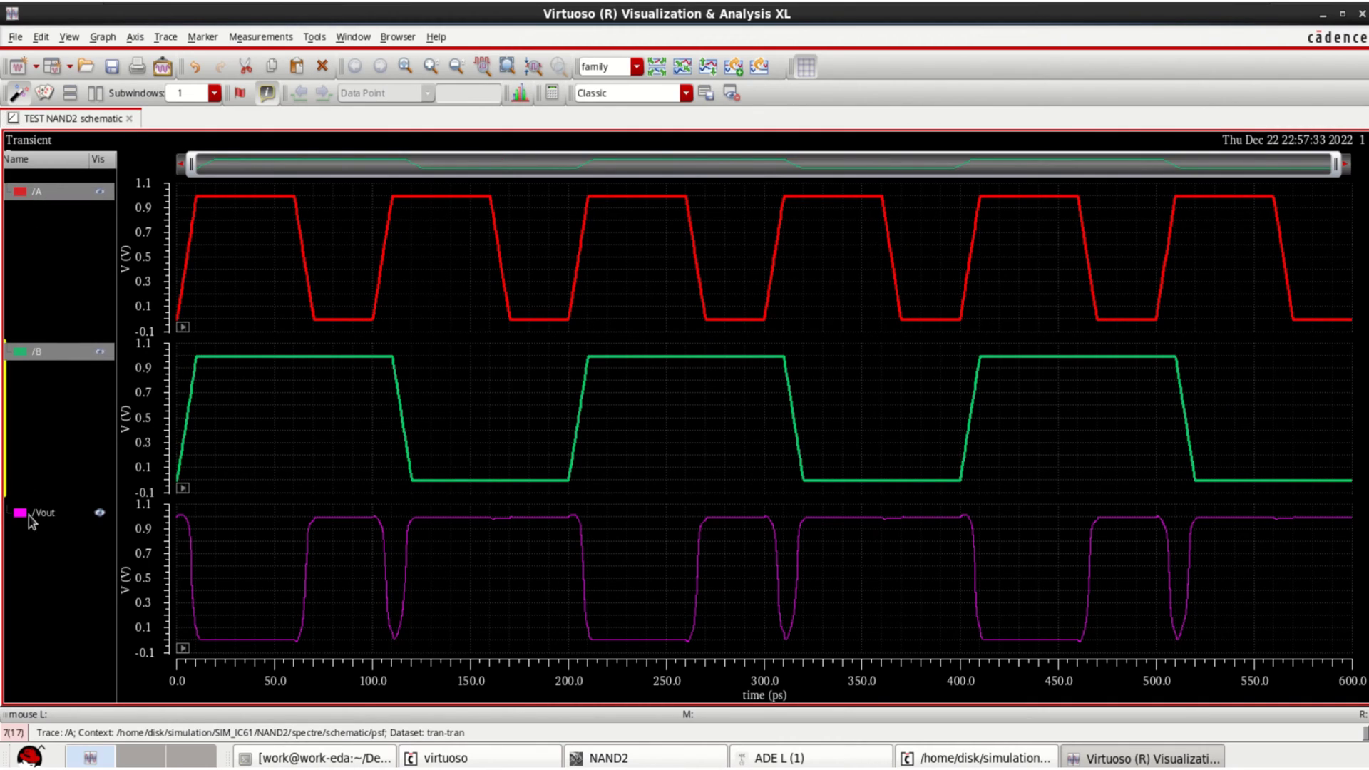
click(30, 515)
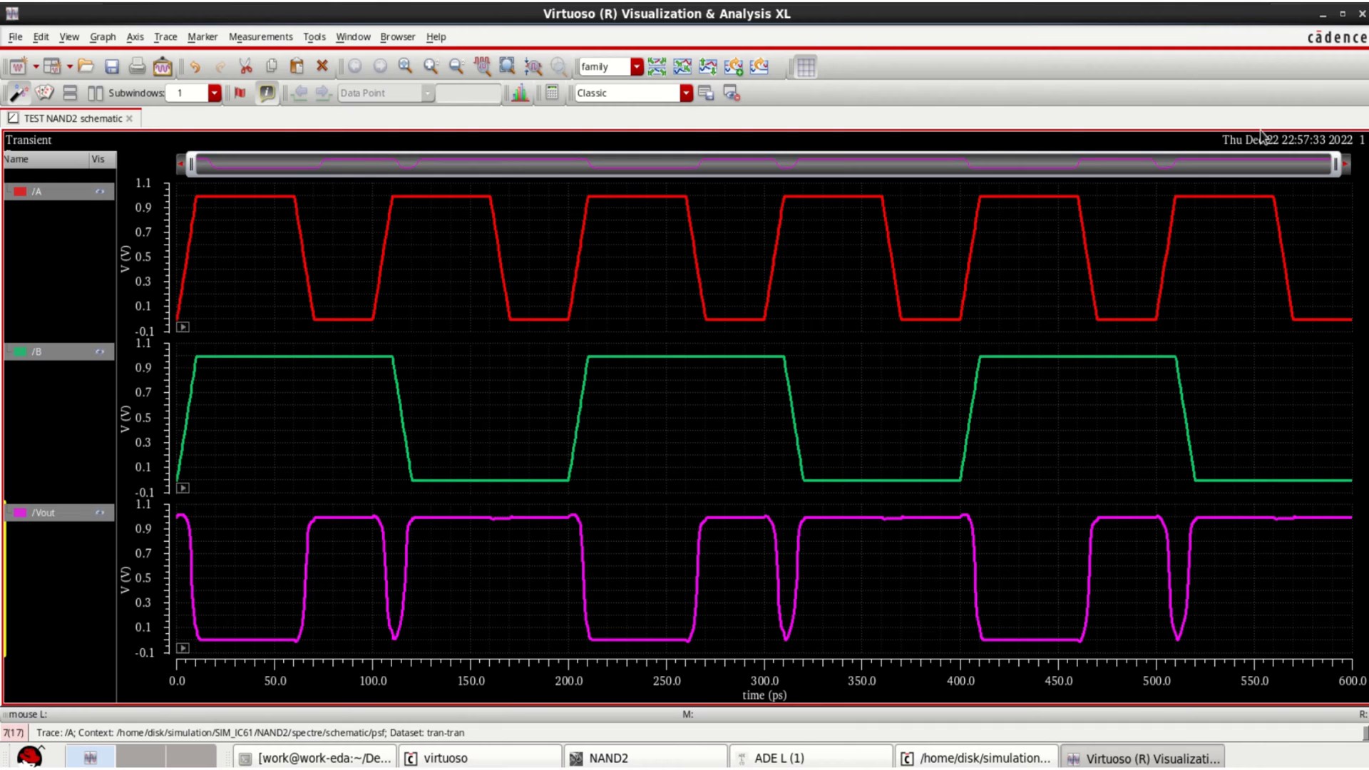
Minimize the waveform viewer and ADE L, close the log, and clear the Vout selection.
click(1323, 17)
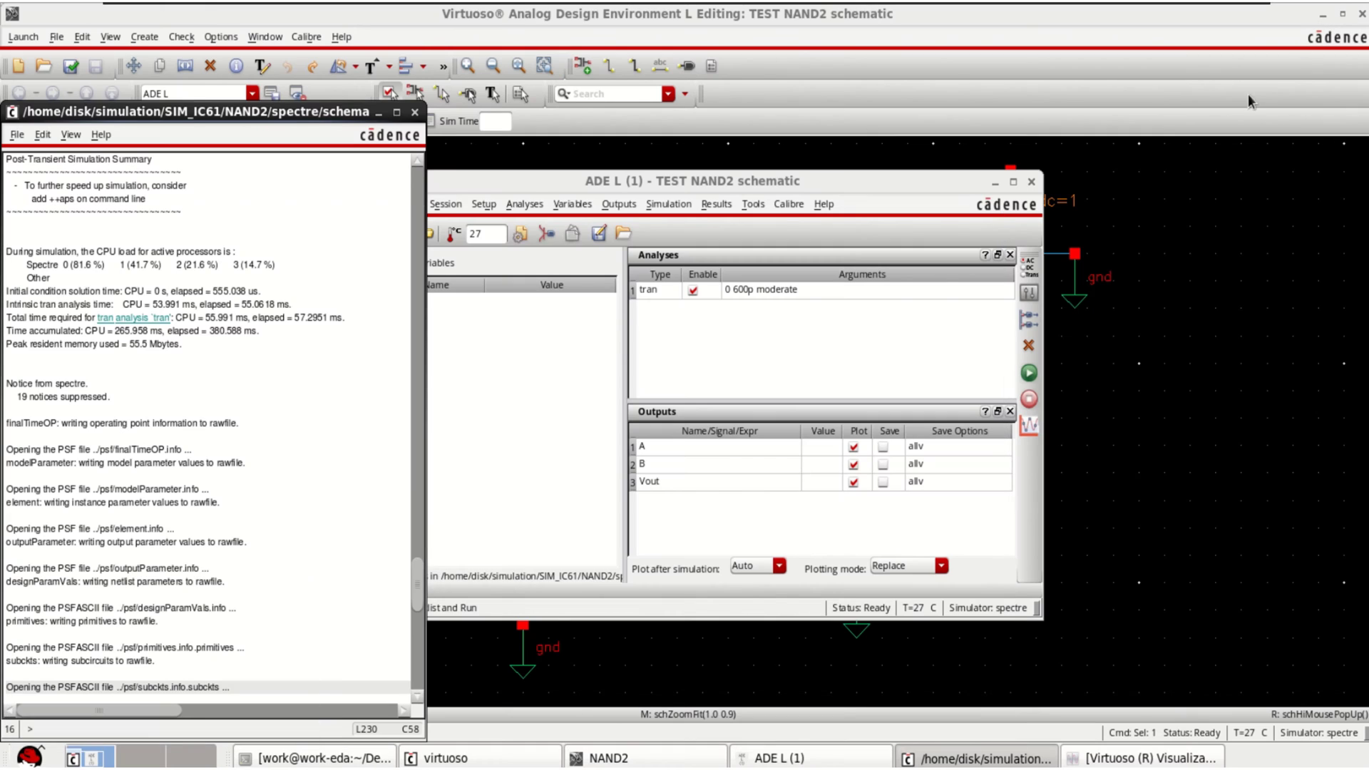
click(415, 113)
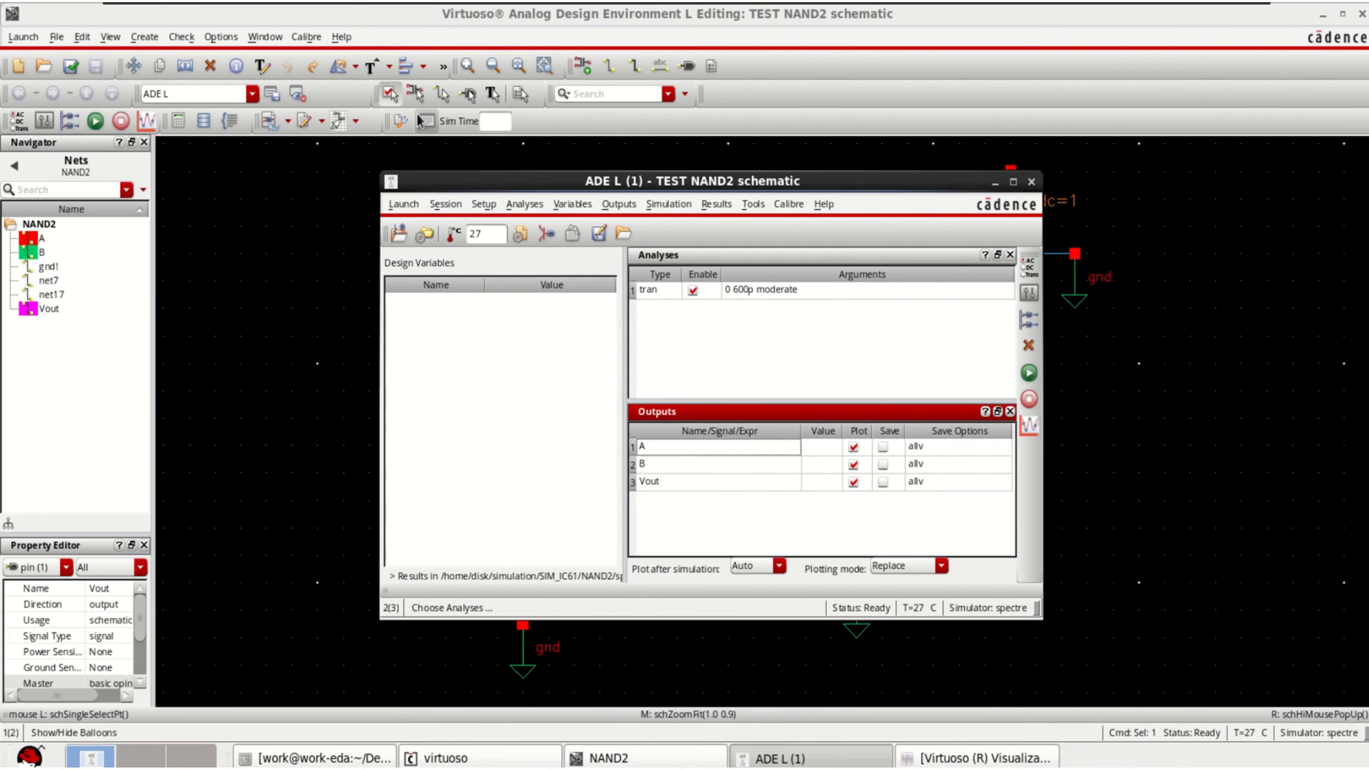
click(995, 181)
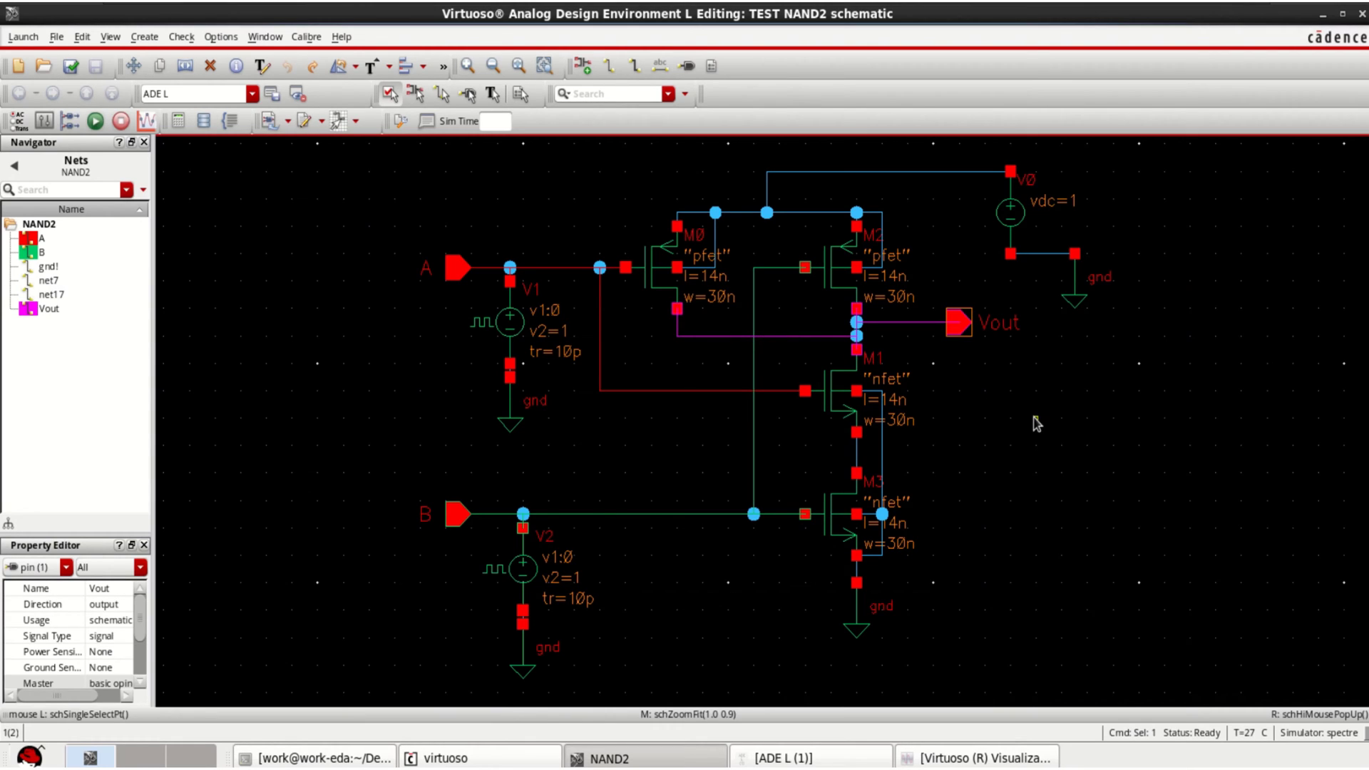
click(445, 196)
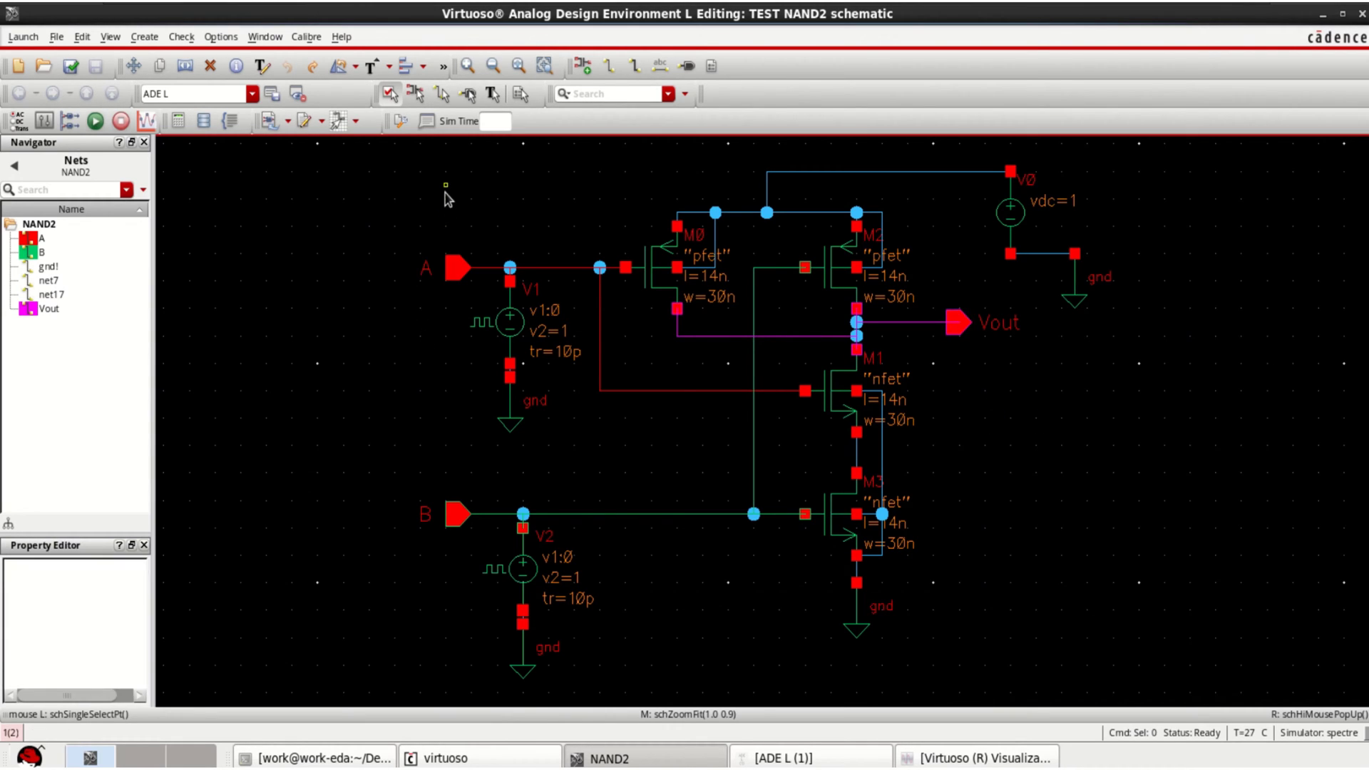
Turn on View > Net Highlighting and highlight net B.
click(110, 37)
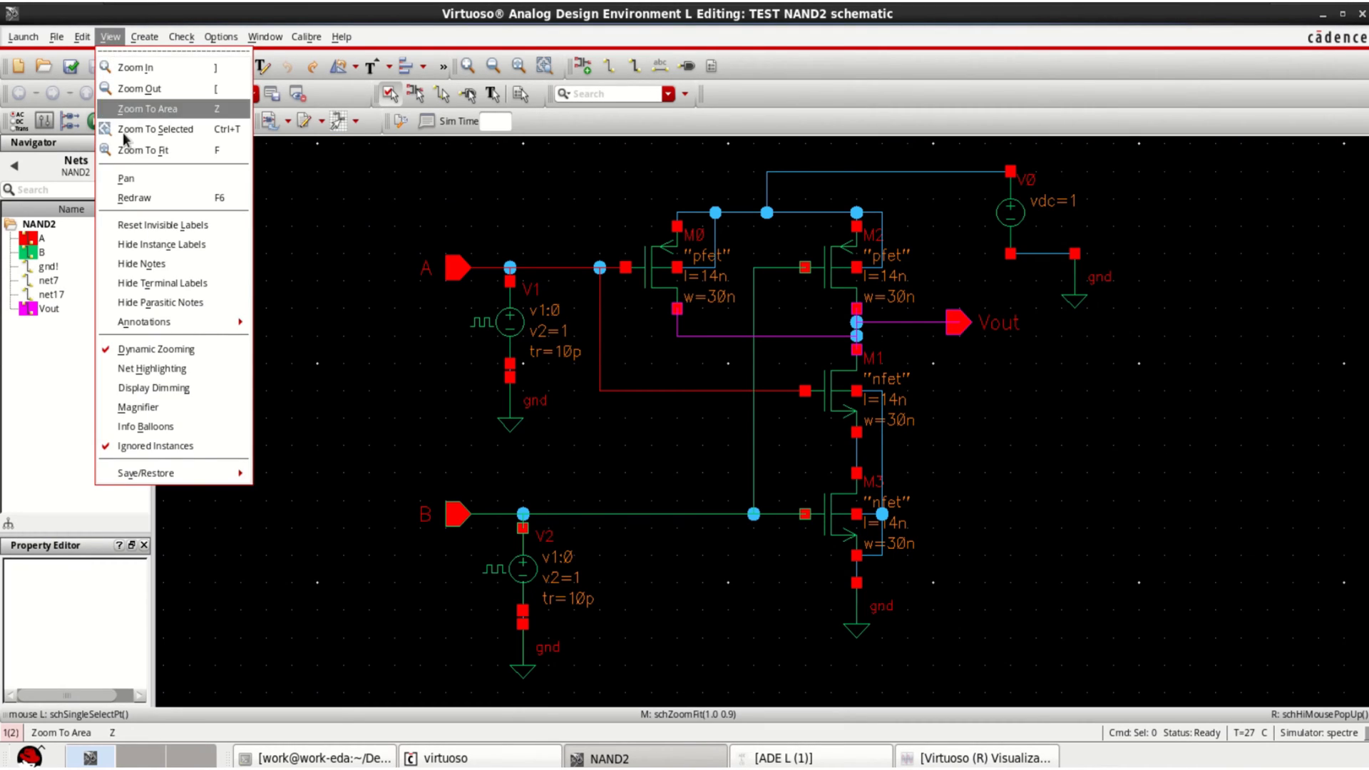
click(183, 368)
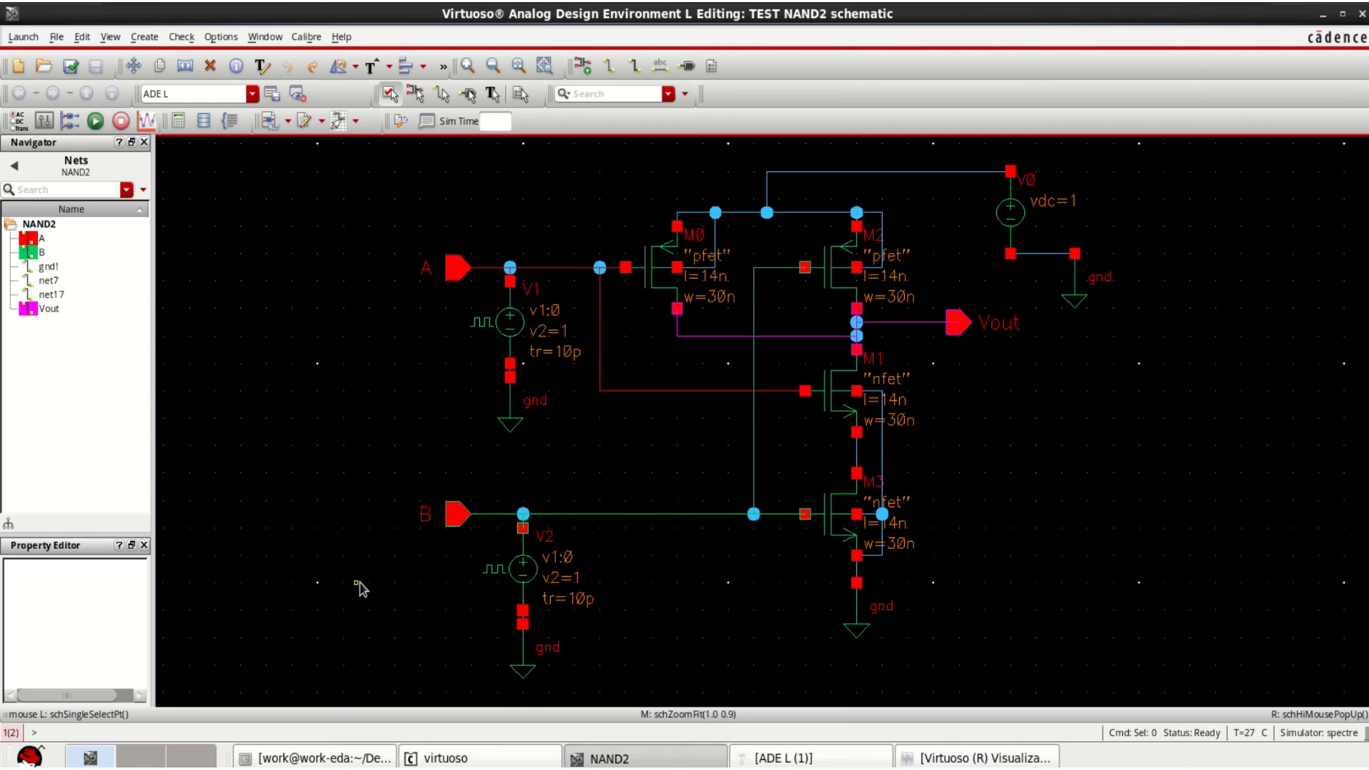
click(498, 513)
Enable View > Info Balloons and read the parameters of V1, M0, M2 and M3.
click(107, 37)
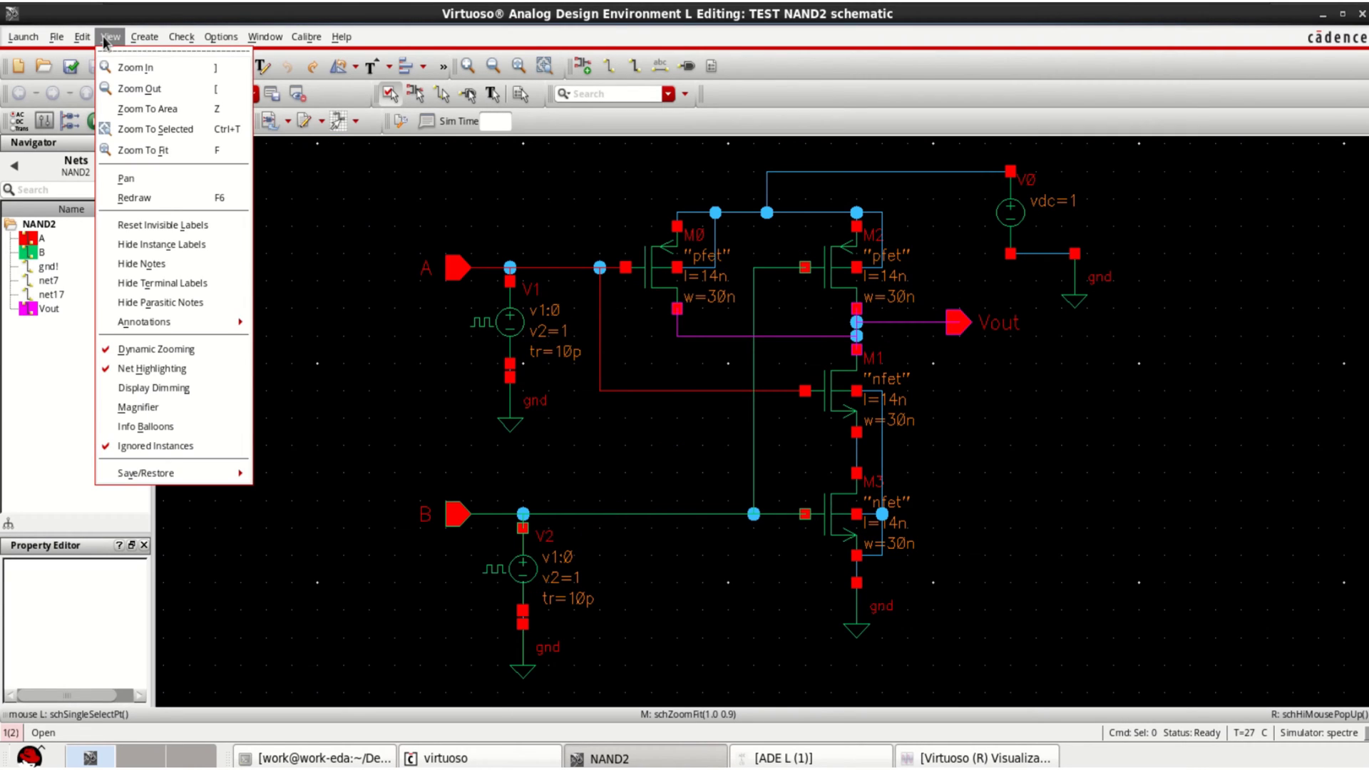
click(173, 430)
mouse_move(504, 331)
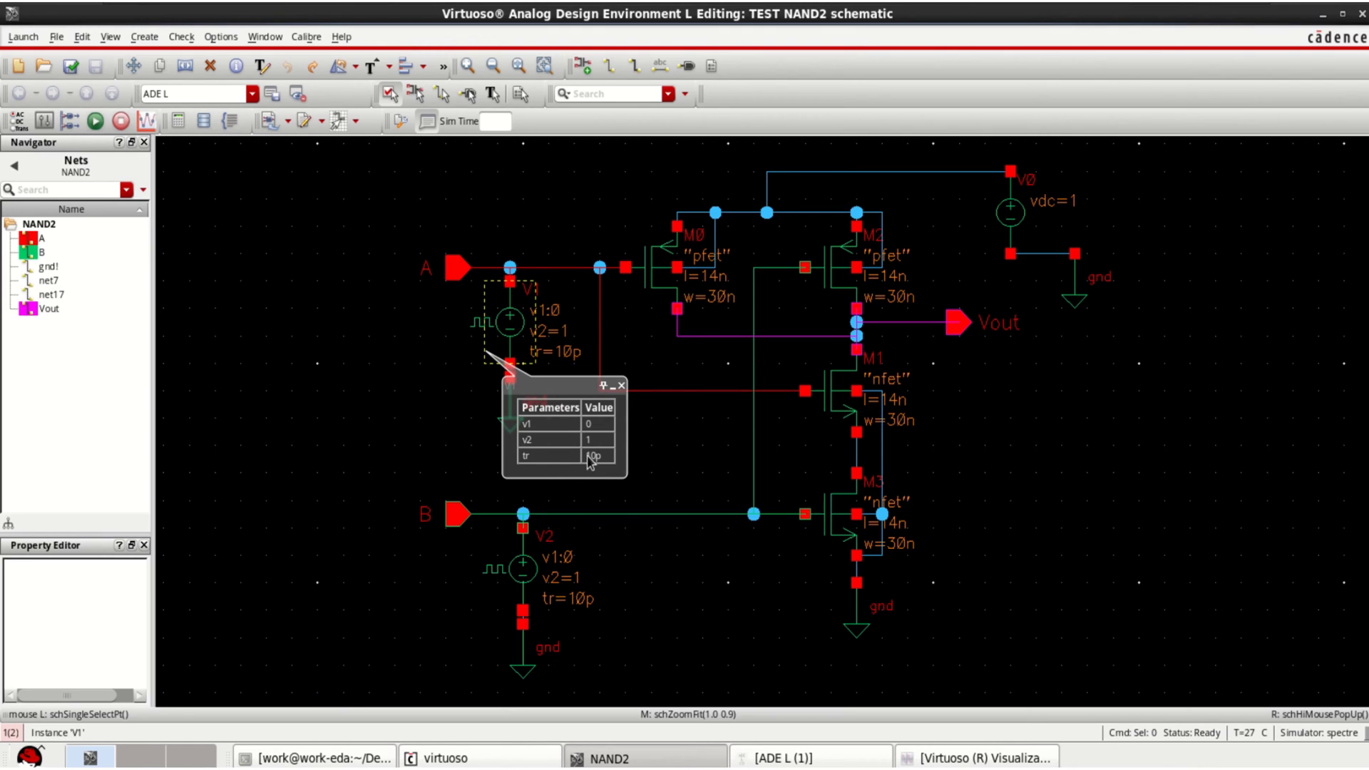
mouse_move(668, 307)
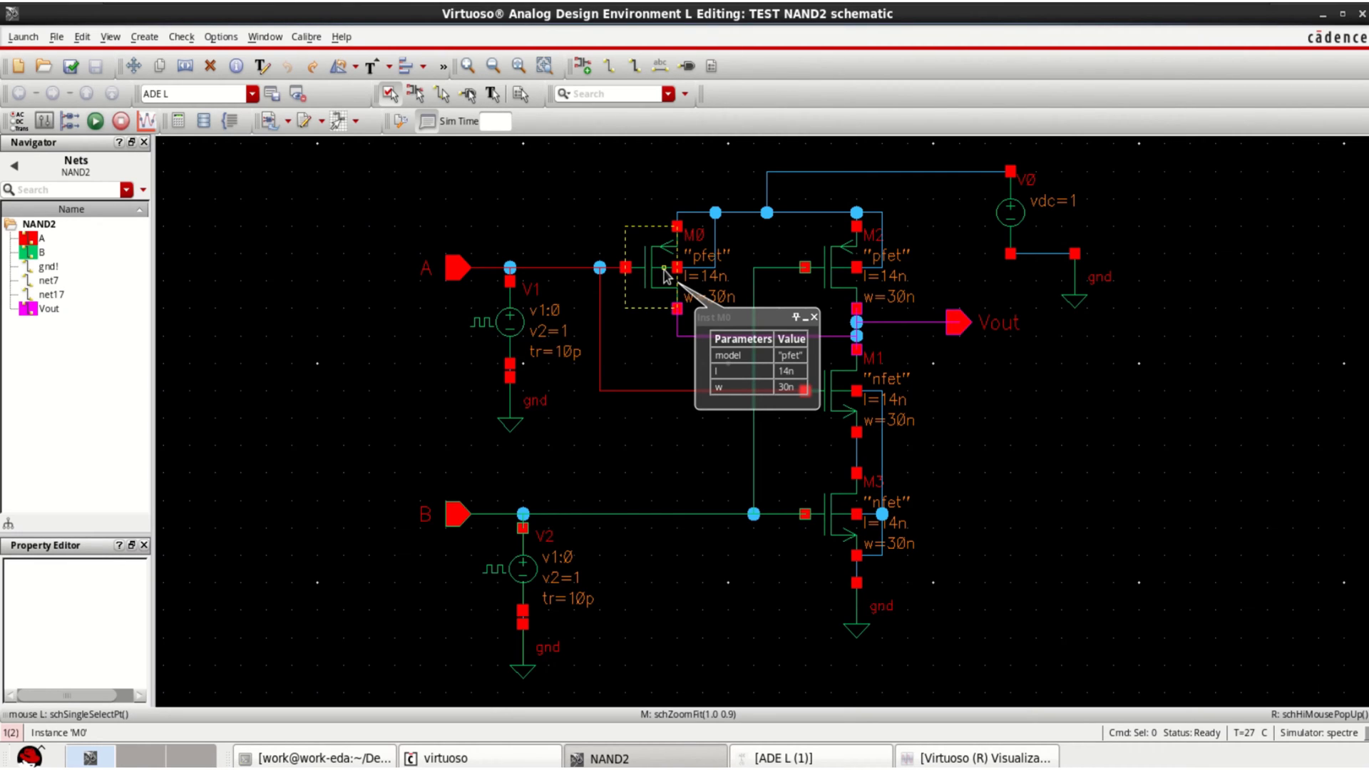
mouse_move(846, 282)
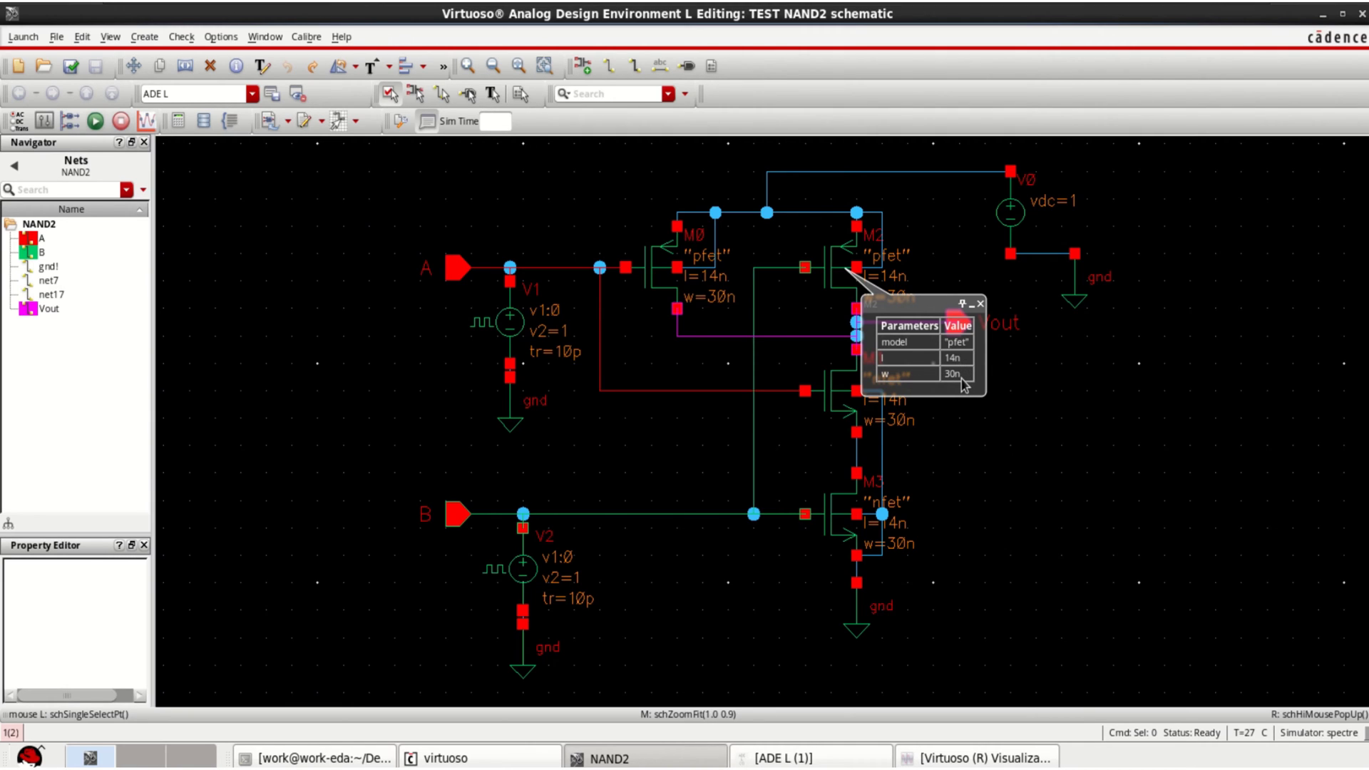
mouse_move(848, 508)
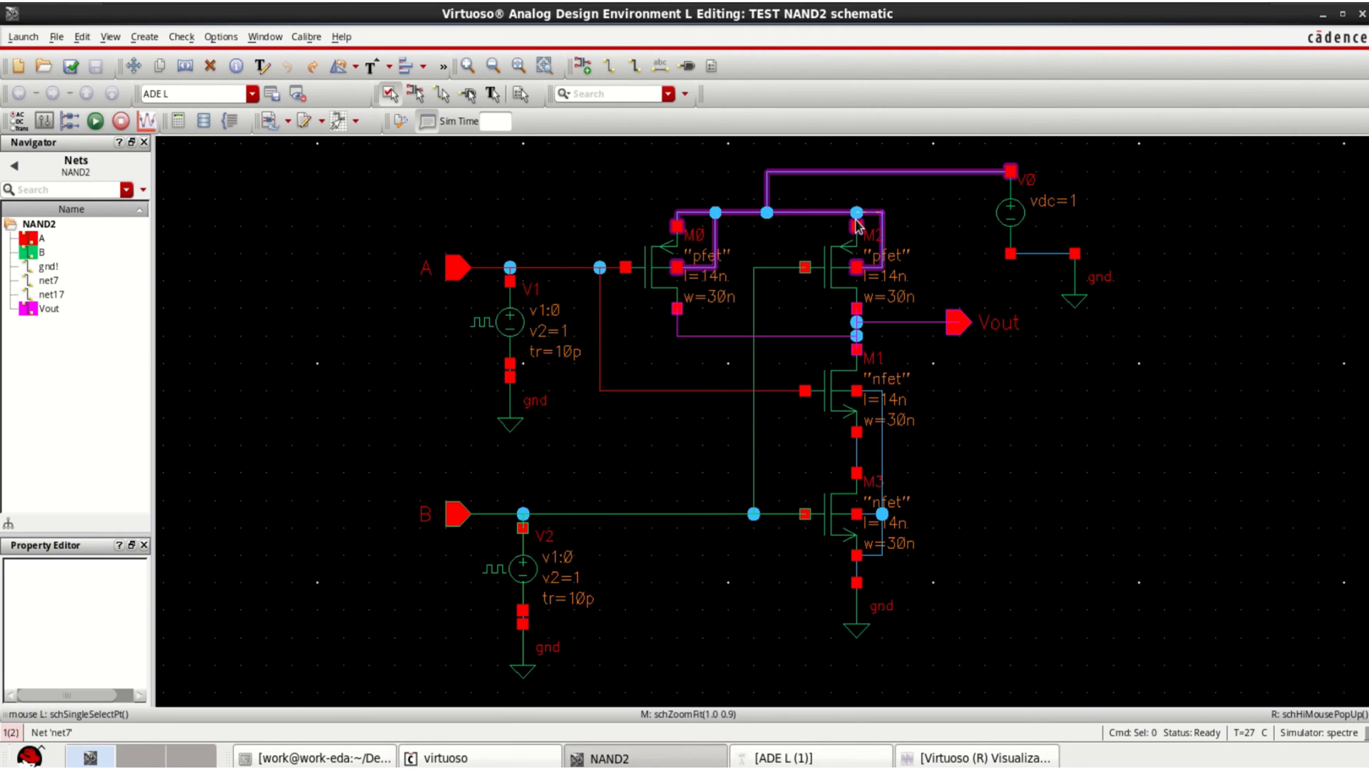
Switch View > Magnifier on, then uncheck it to restore the normal display.
click(109, 37)
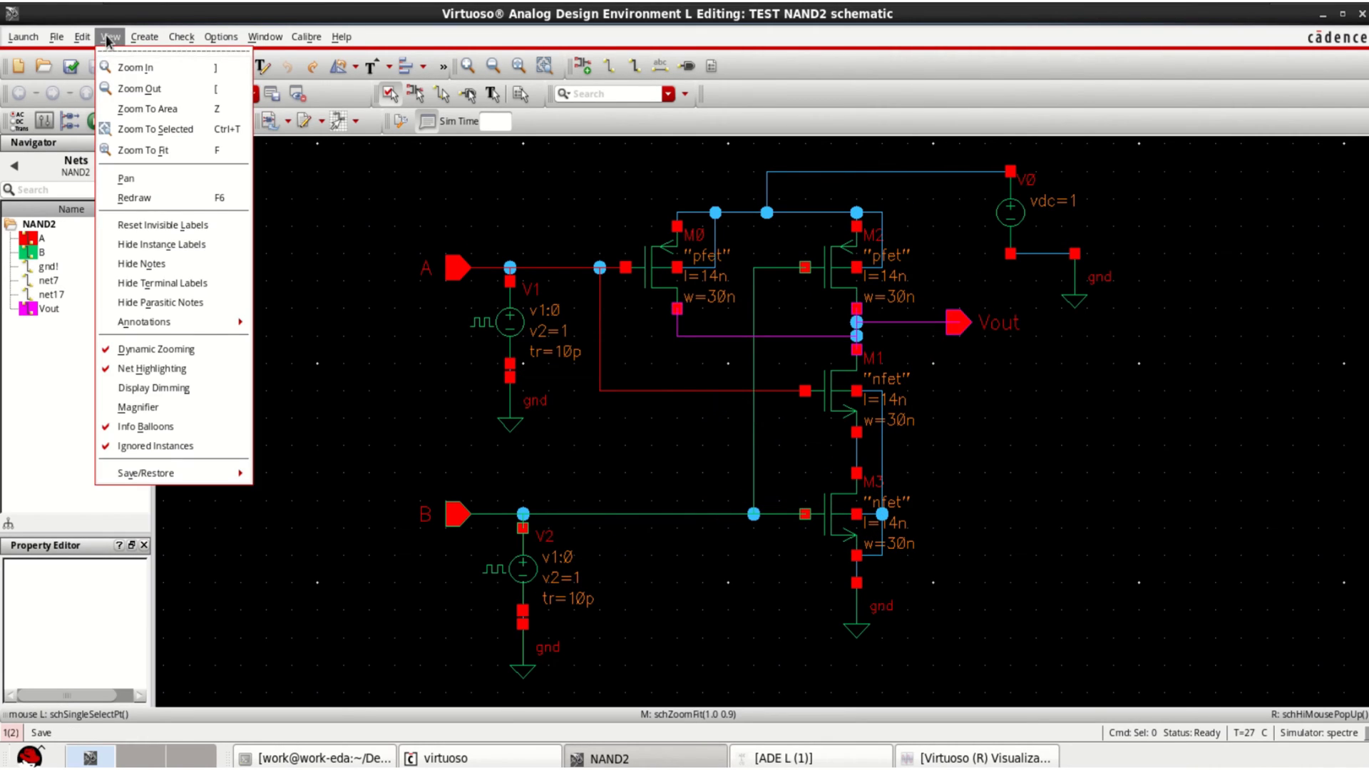
click(160, 406)
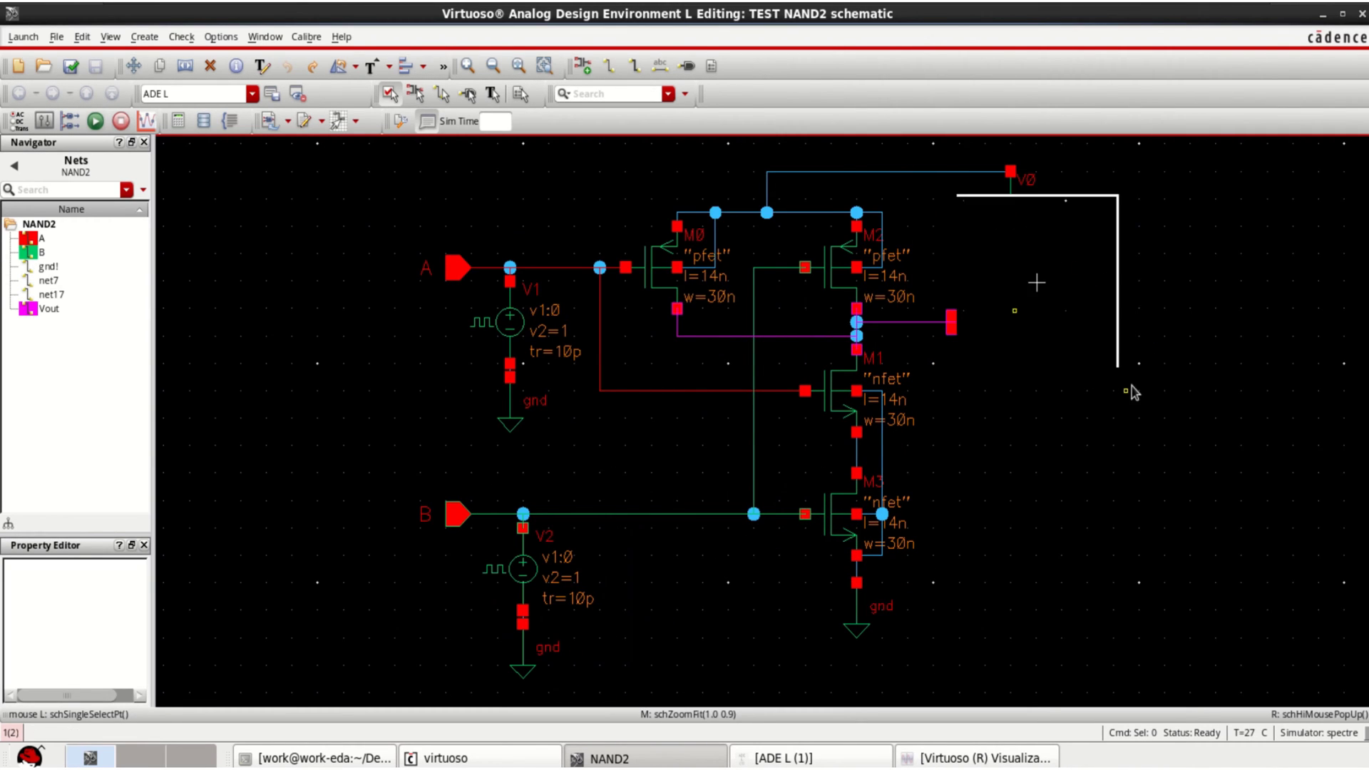
click(110, 36)
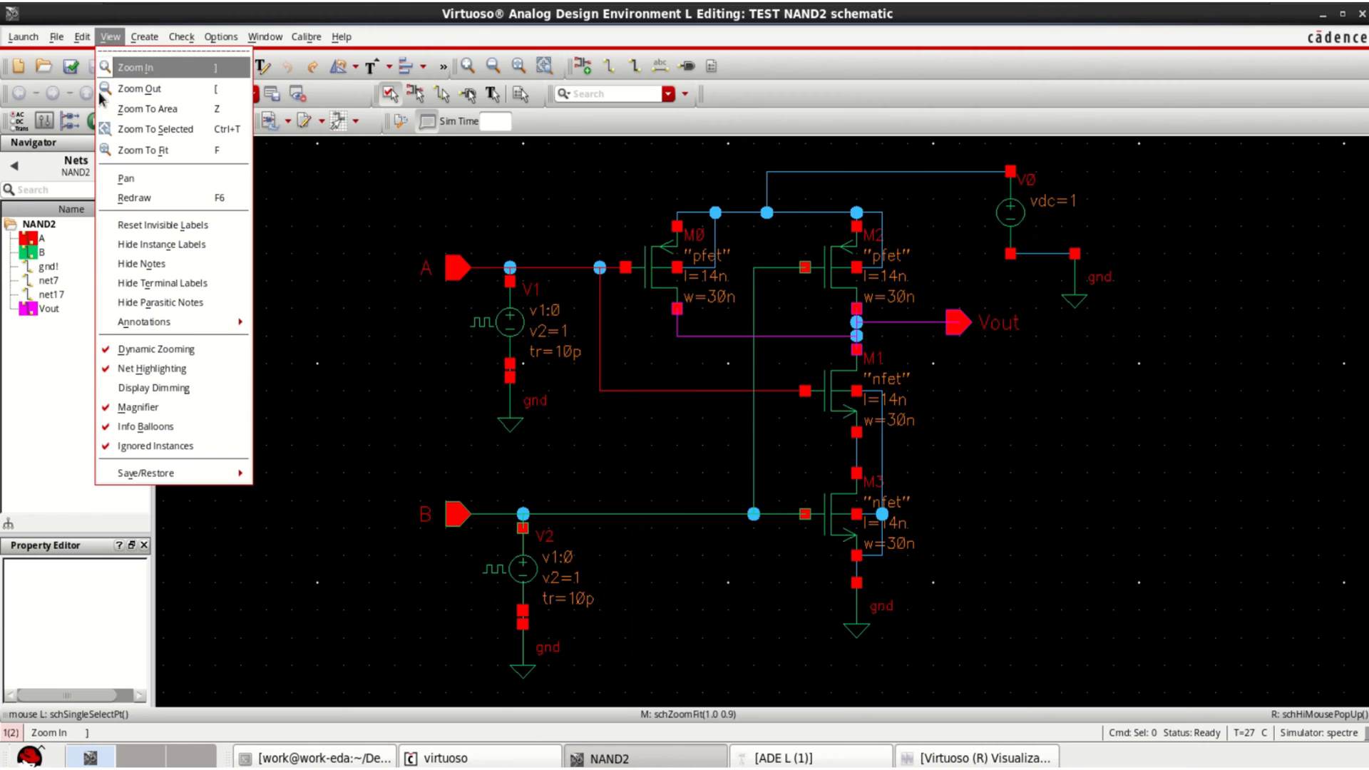
click(147, 409)
Enable Display Dimming and view info balloons on the nets and transistors M0–M3.
click(111, 37)
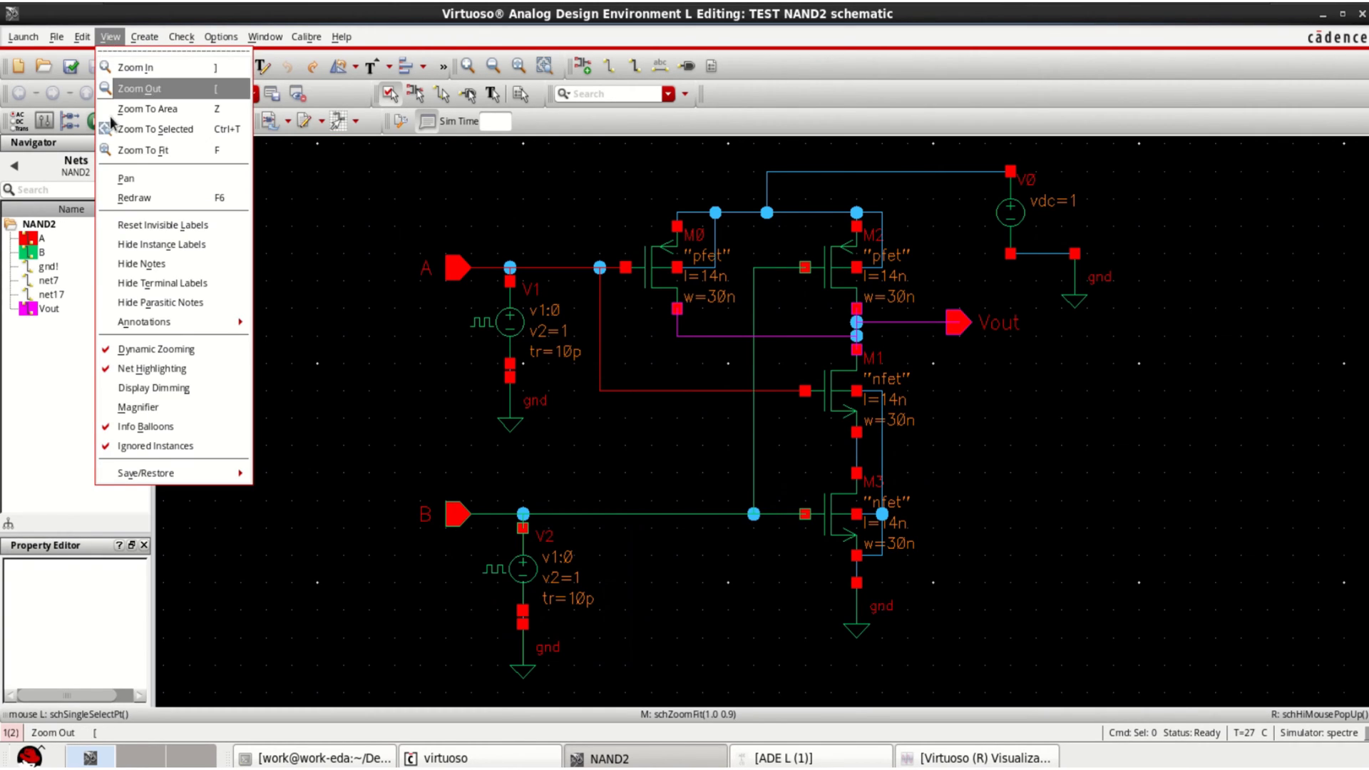
click(200, 388)
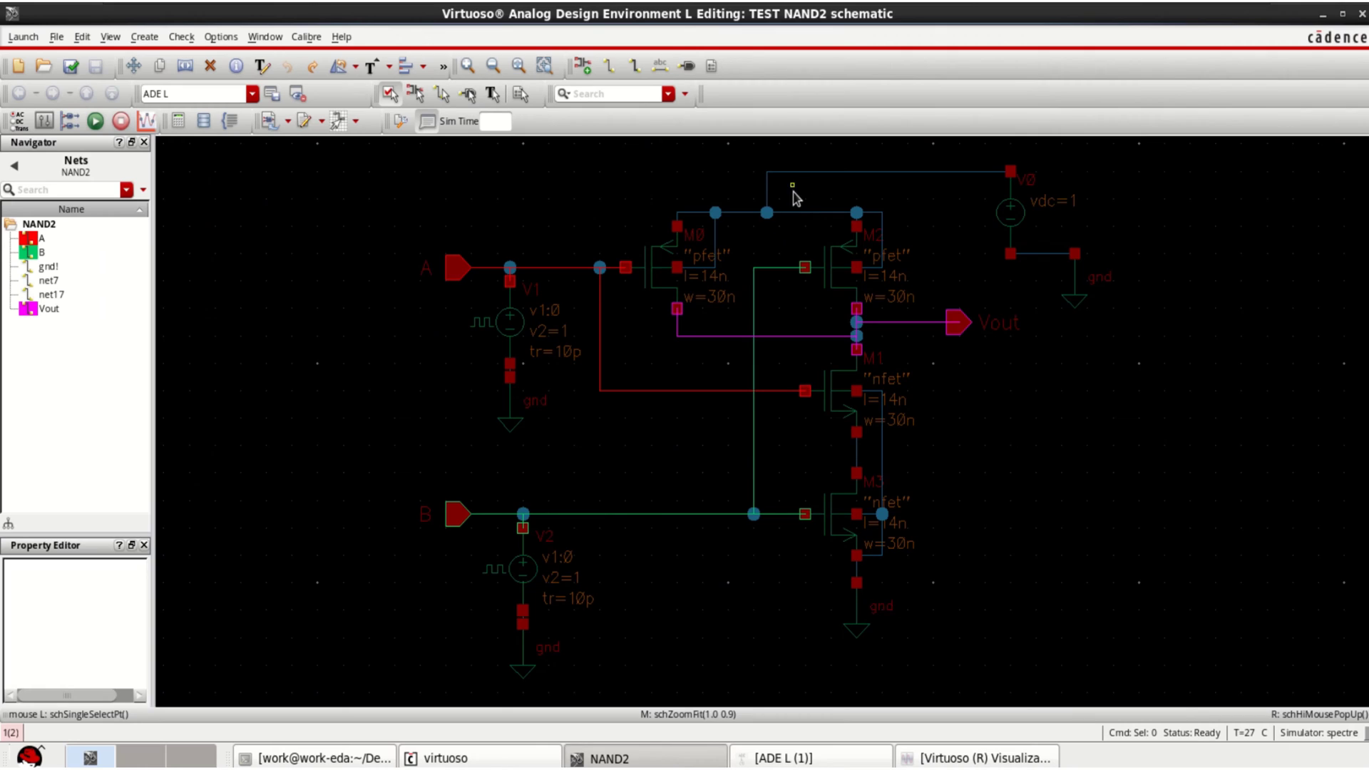
mouse_move(839, 462)
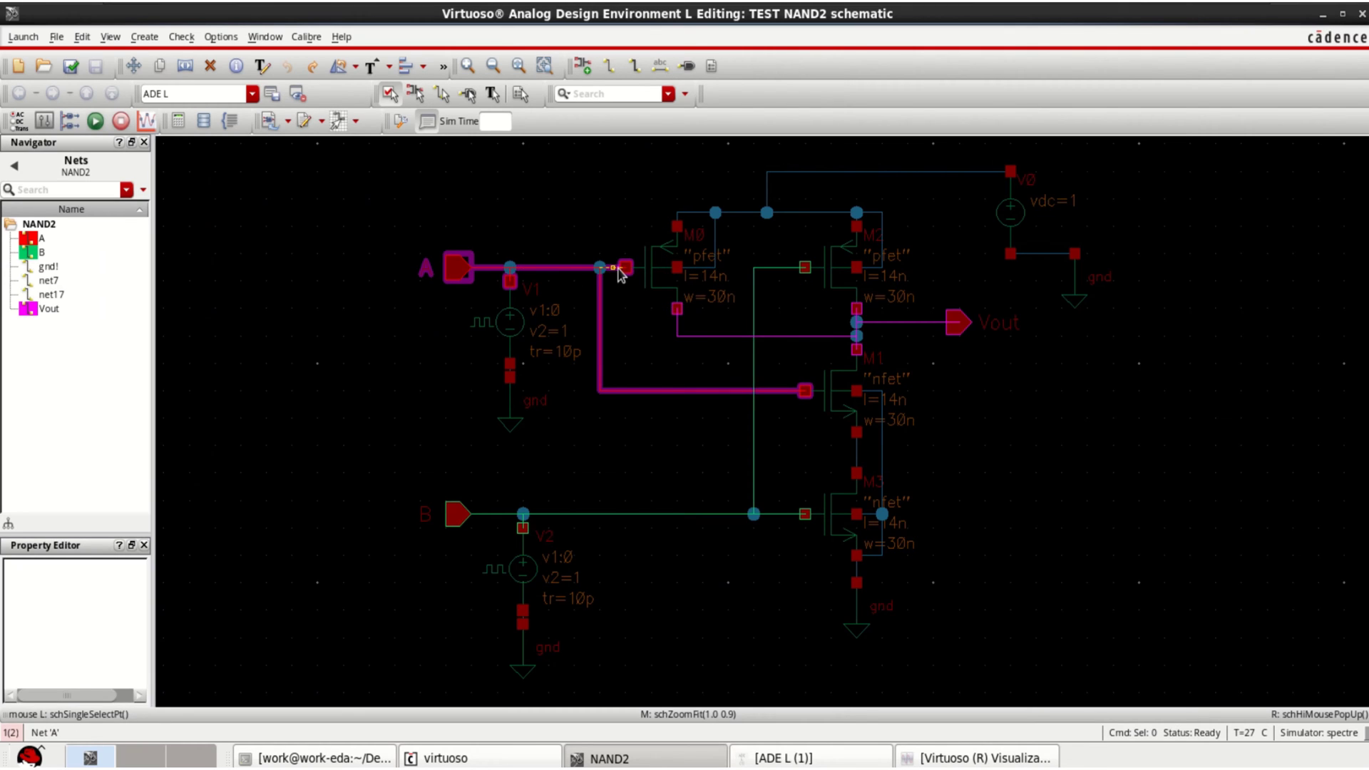
mouse_move(856, 283)
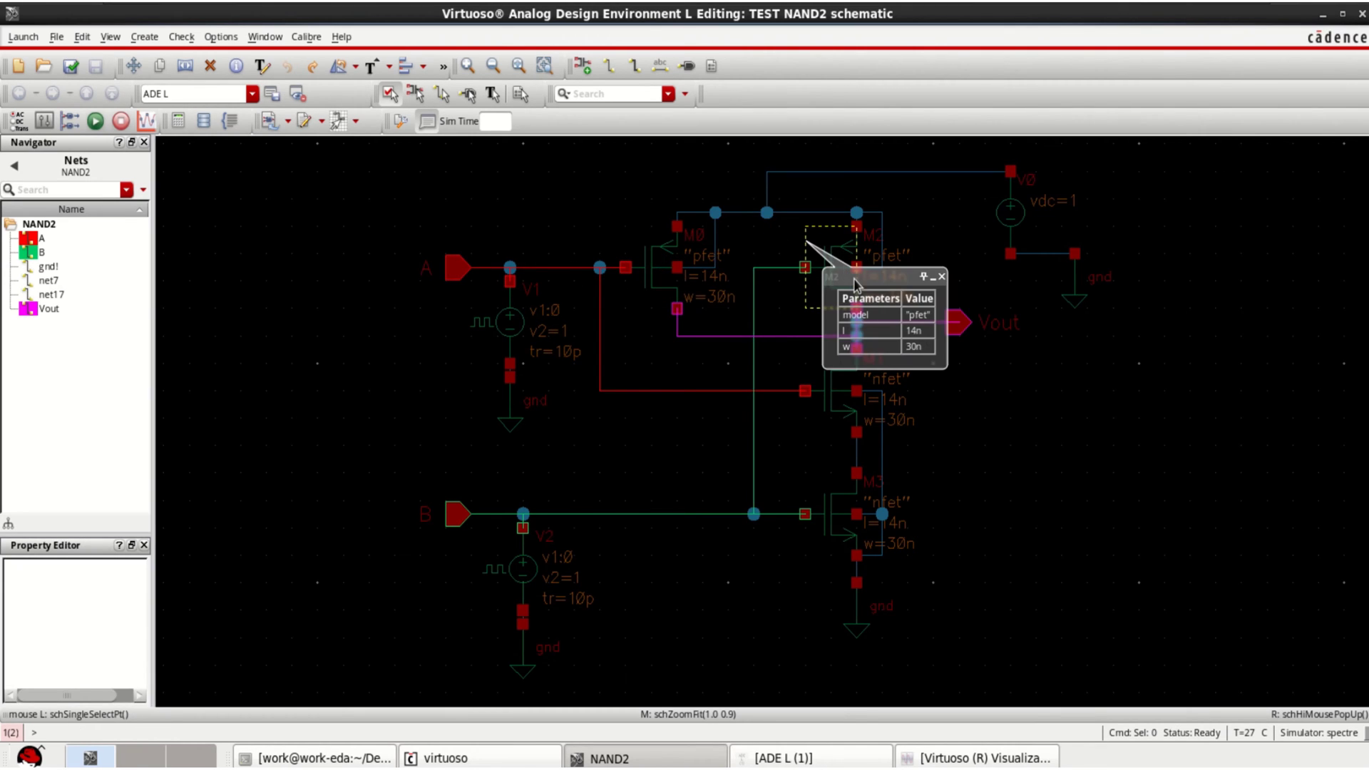
mouse_move(851, 555)
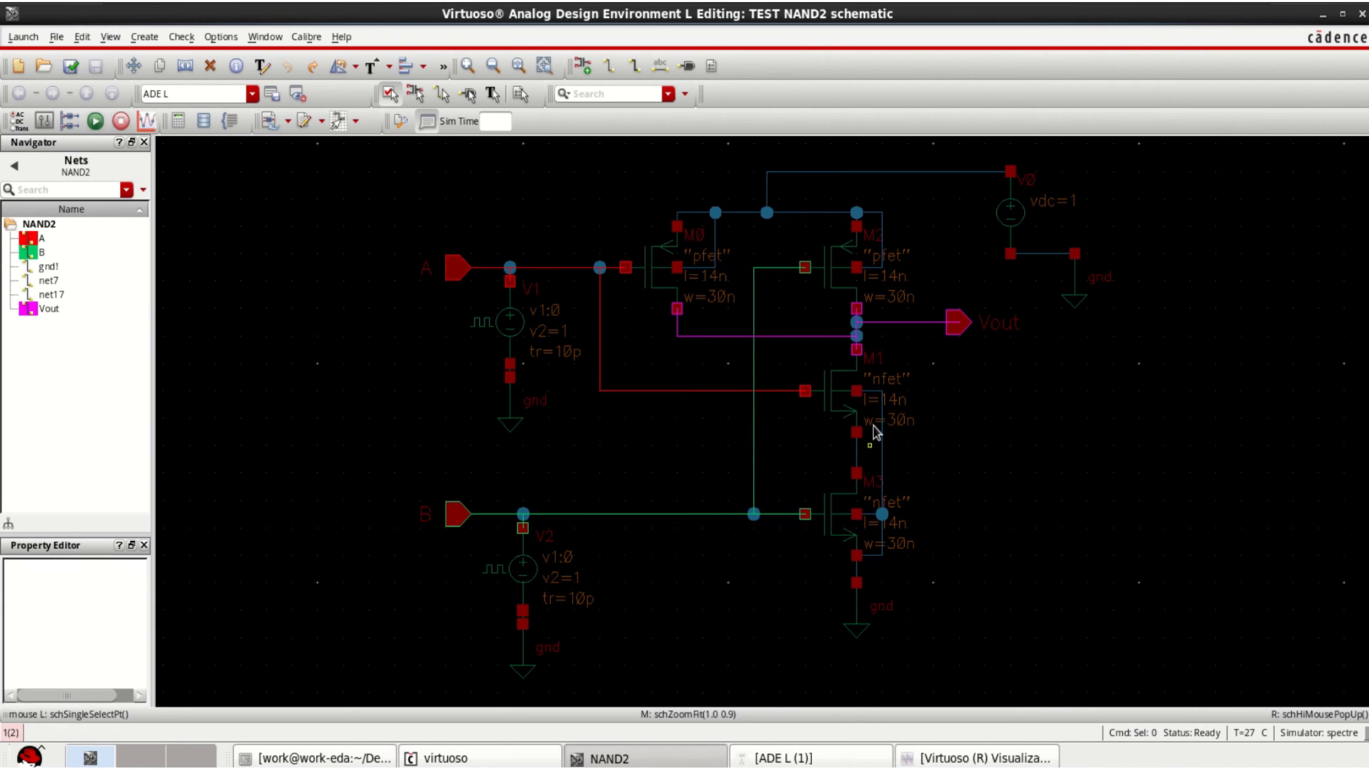
Turn View > Display Dimming back off to restore normal brightness.
mouse_move(834, 391)
click(110, 37)
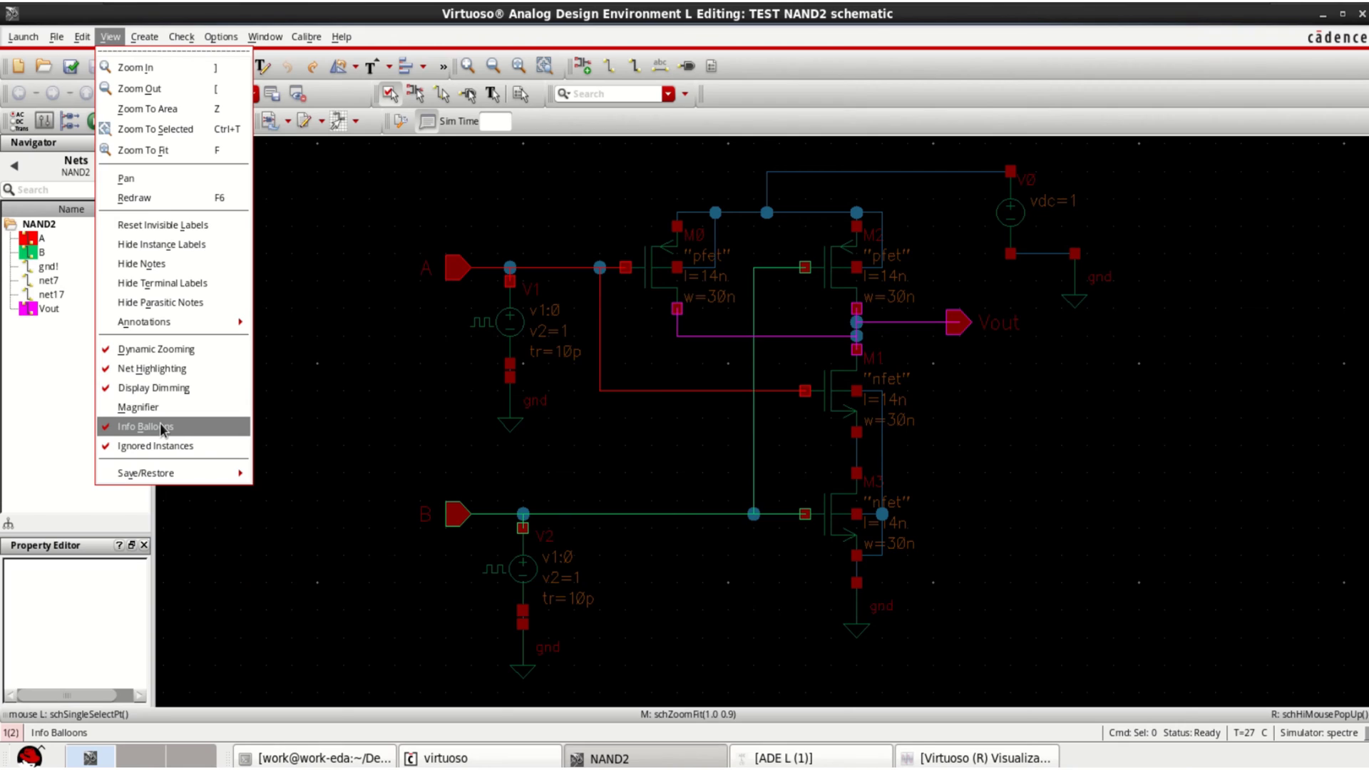
click(168, 388)
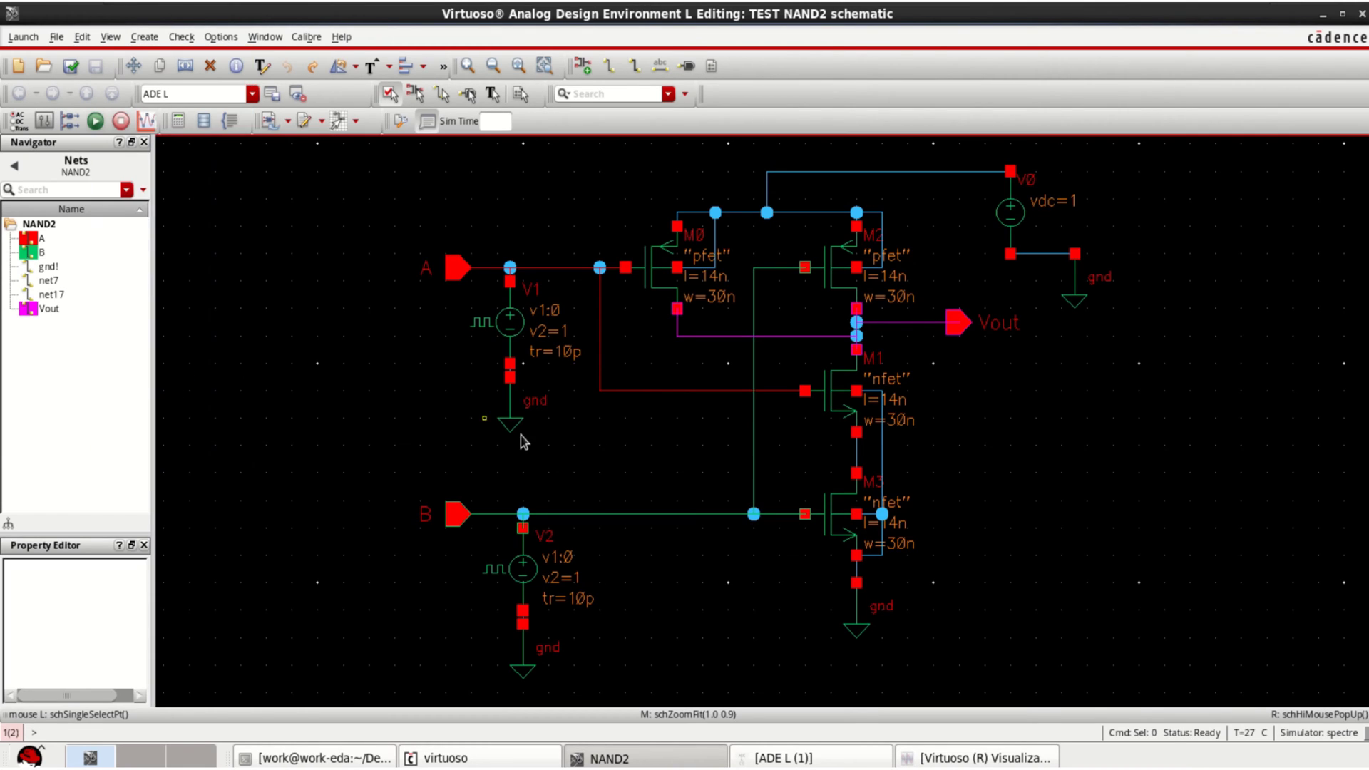
click(526, 570)
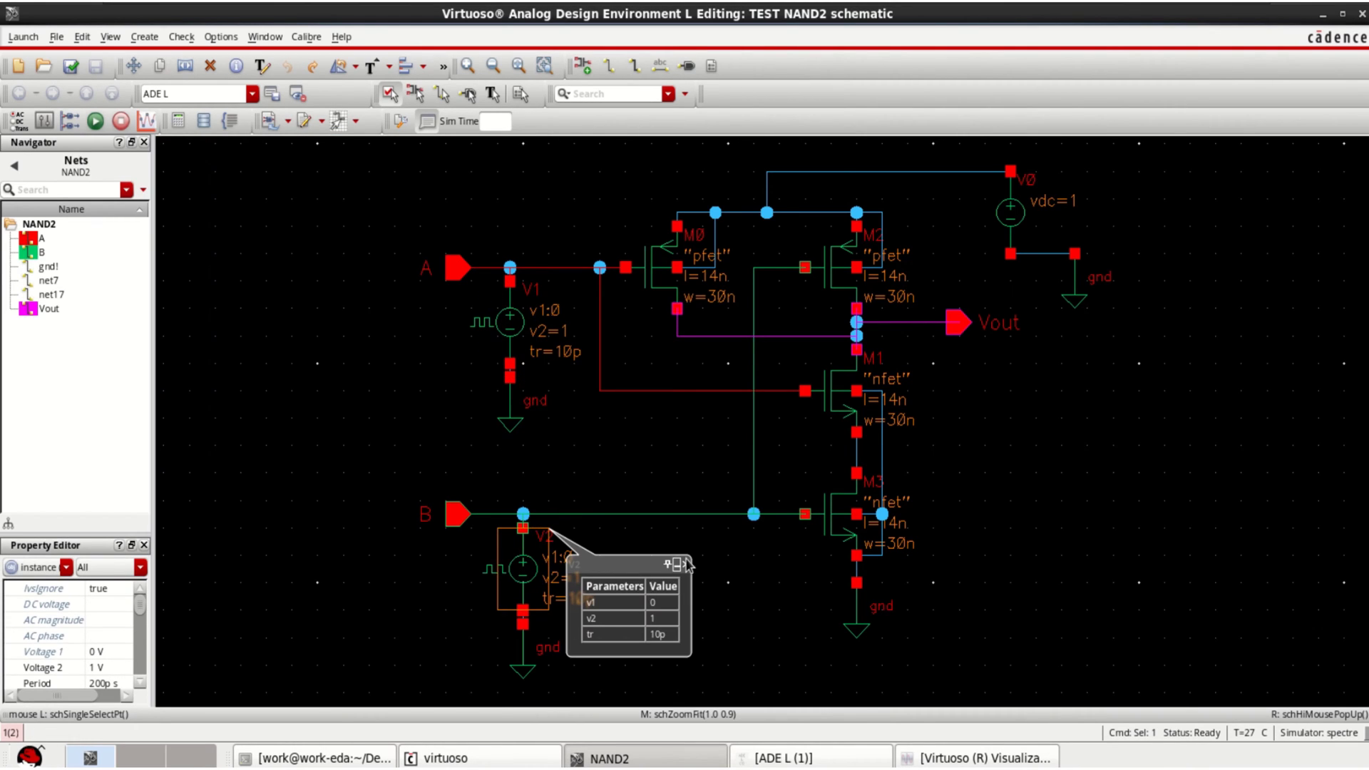
click(768, 628)
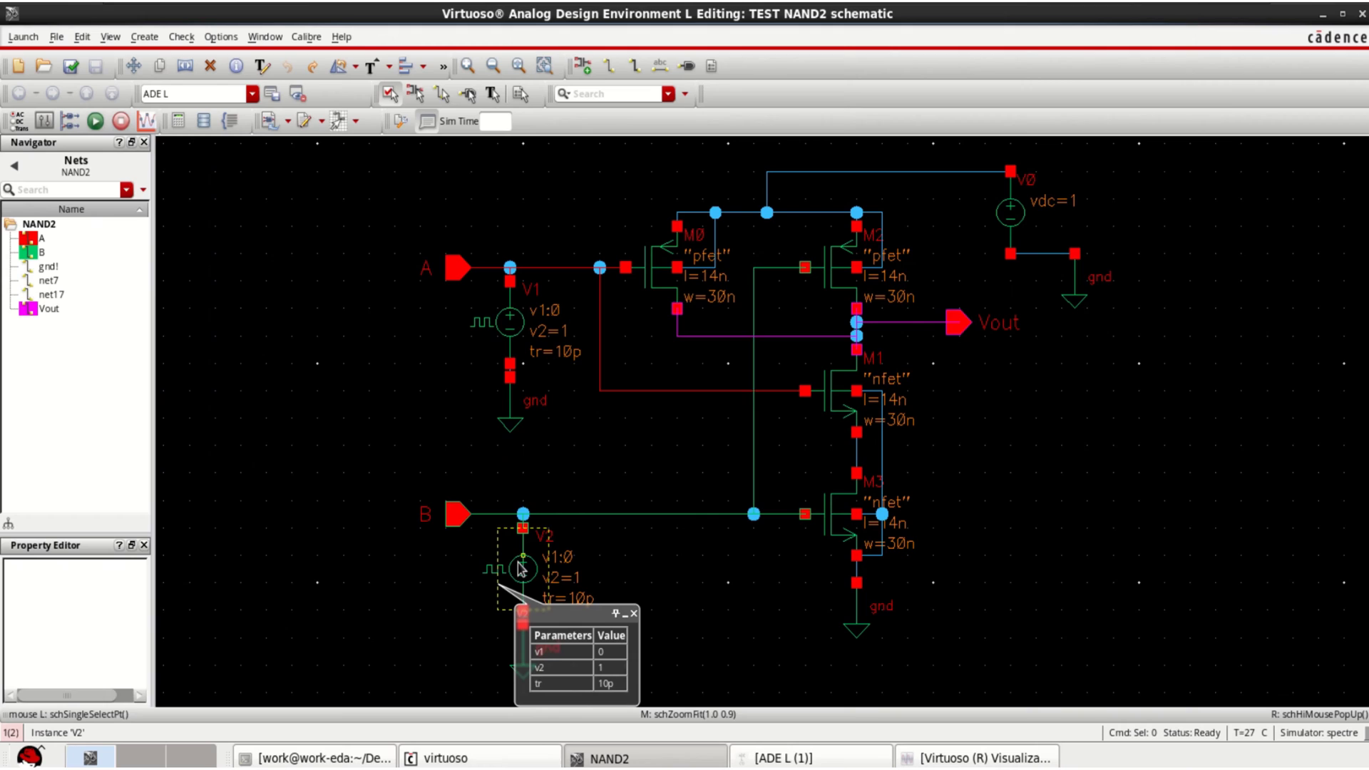
Mark pulse source V2 as ignored with Shift+I, then check and save the schematic.
click(522, 568)
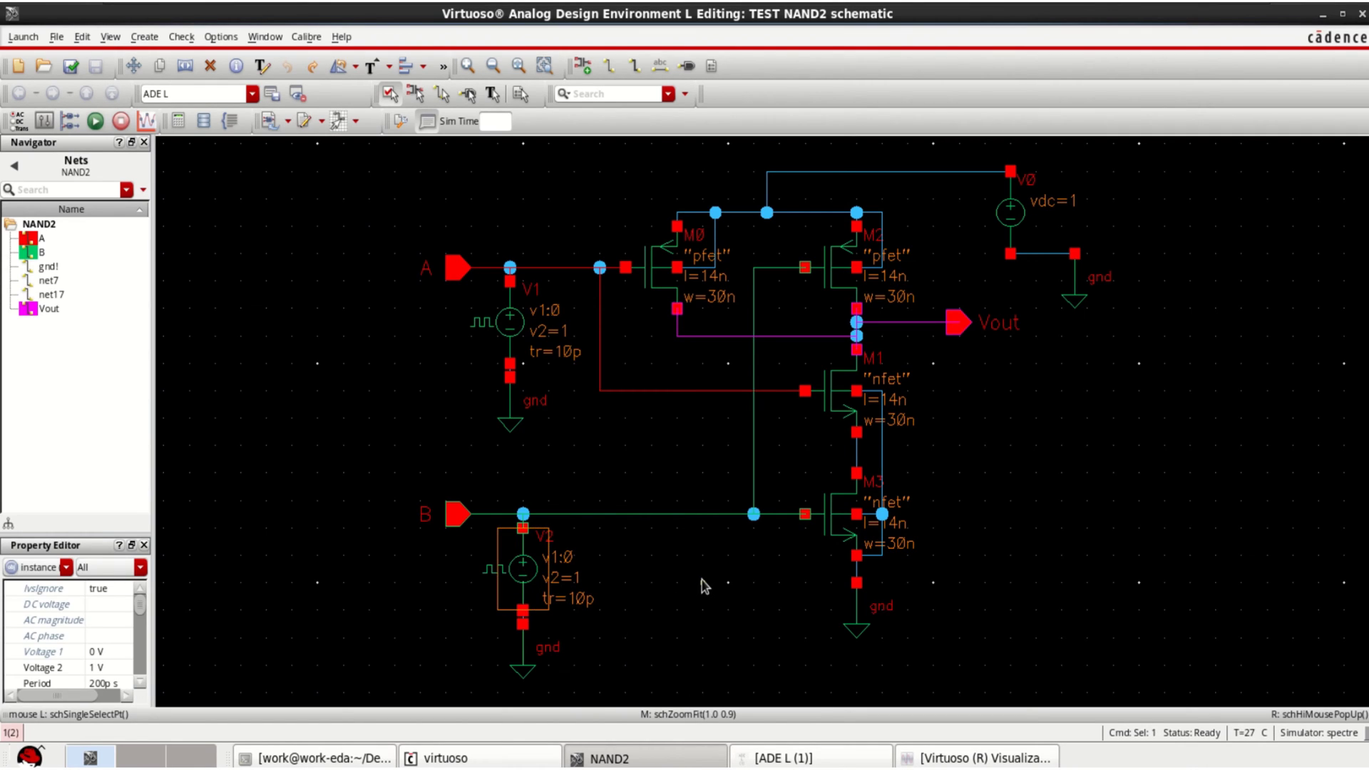
key(shift+i)
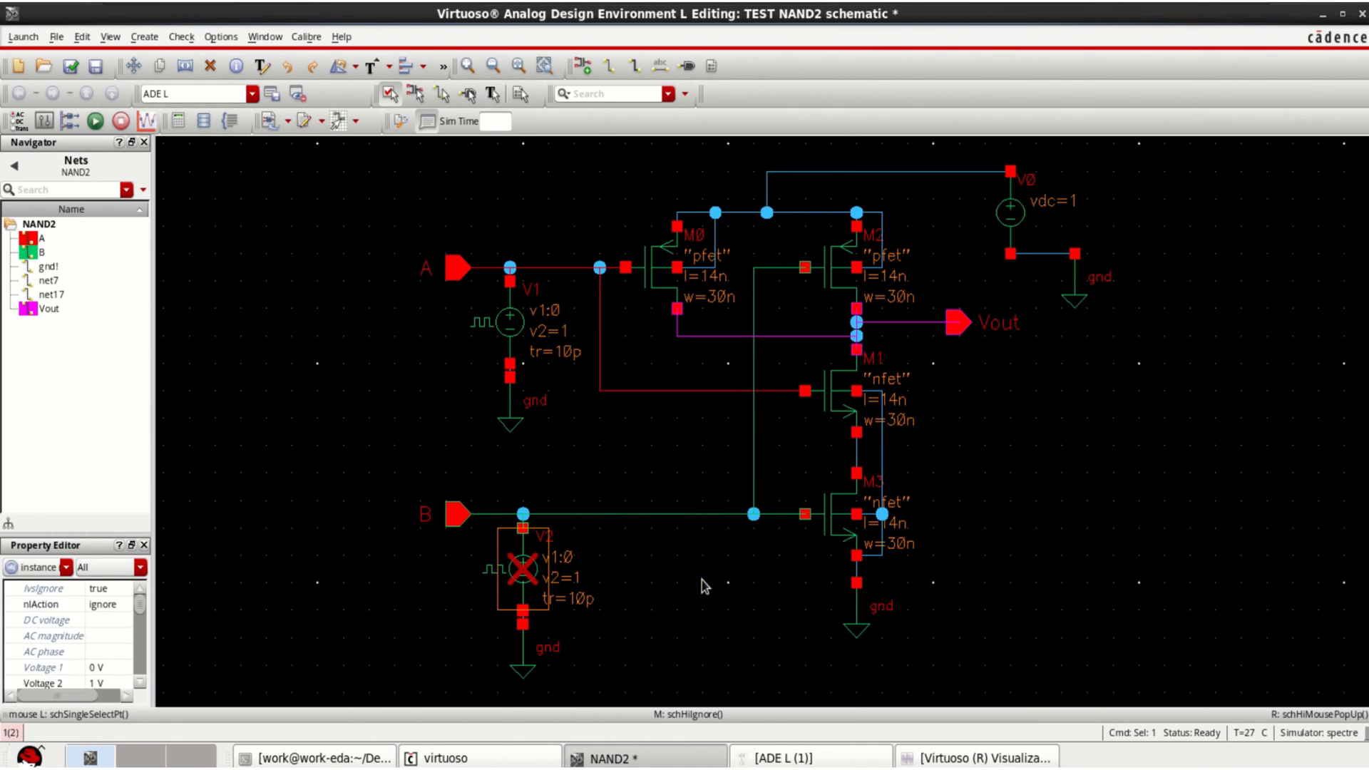
click(663, 588)
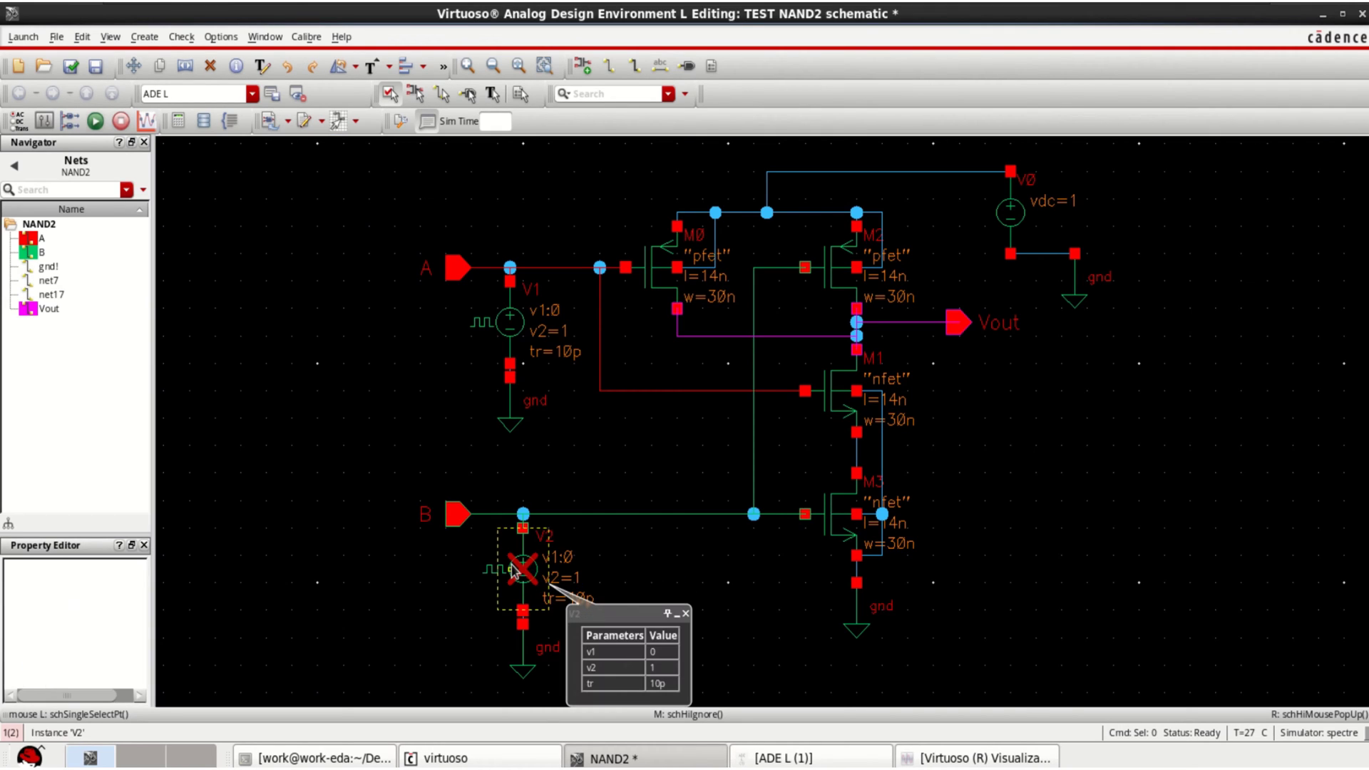
mouse_move(551, 552)
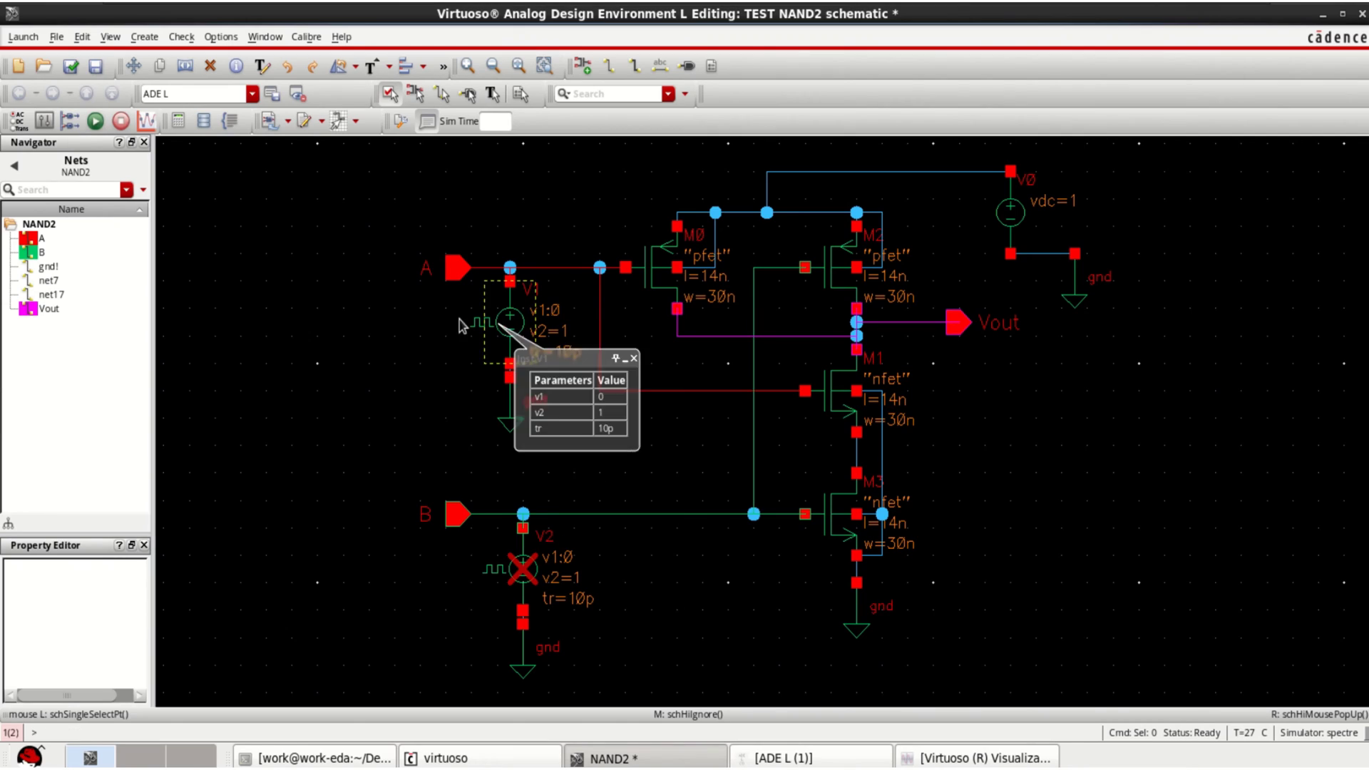
click(70, 66)
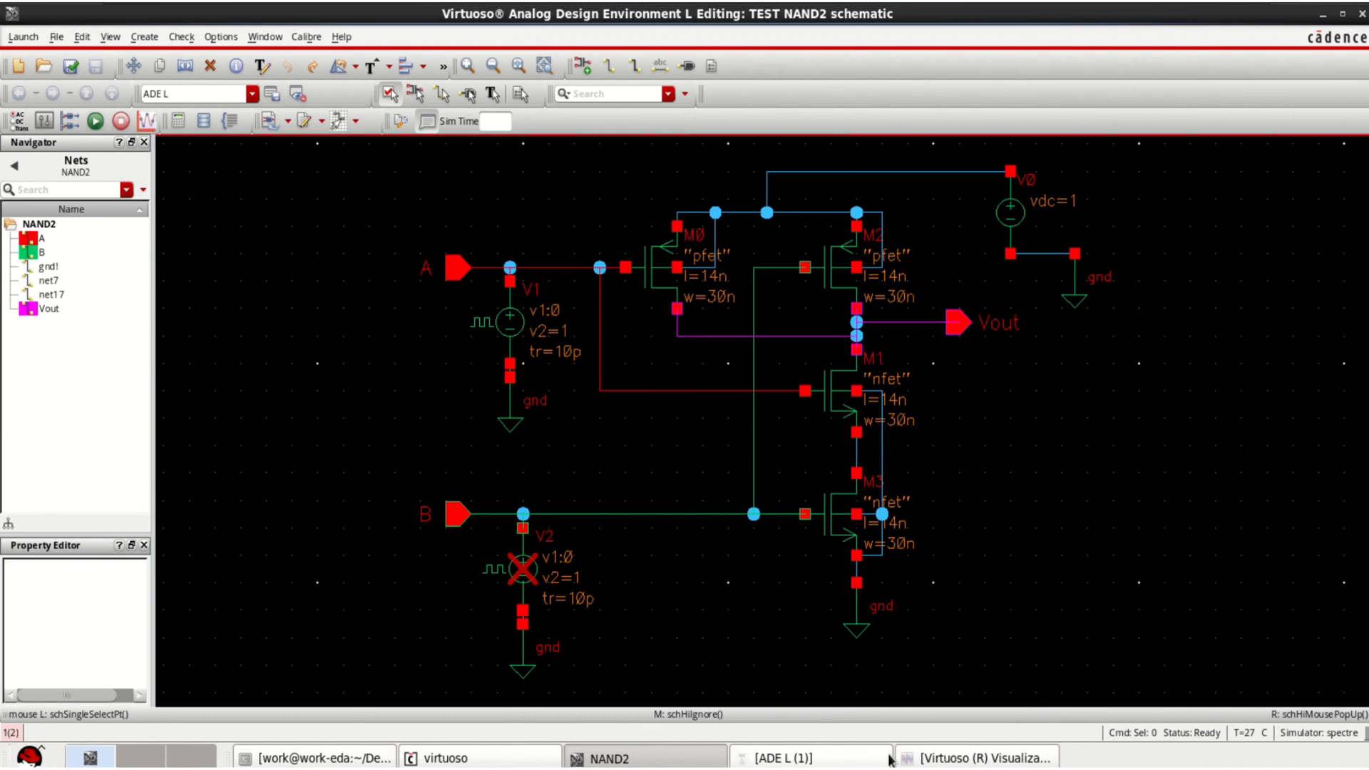
Rerun the transient with V2 ignored, split the plot into strips, select /A, then hide ViVA.
click(813, 758)
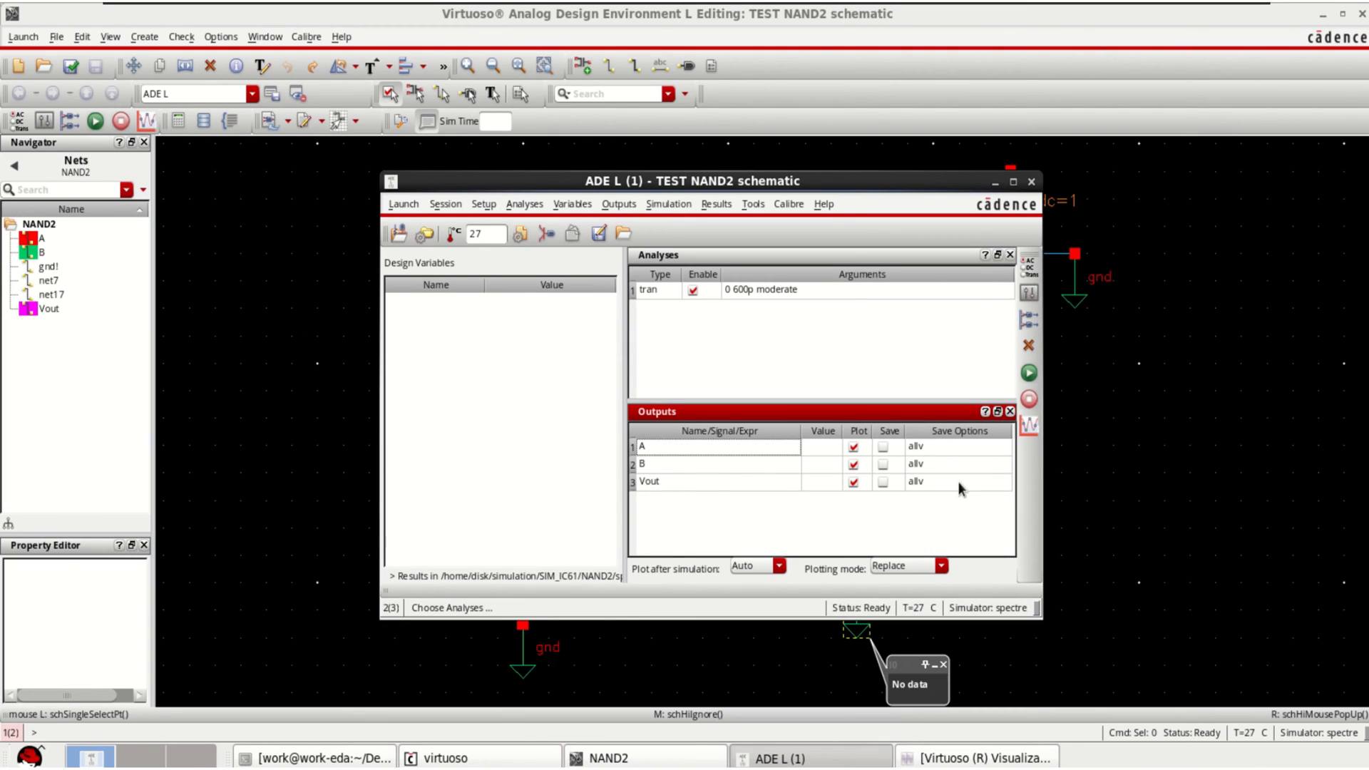
click(1027, 374)
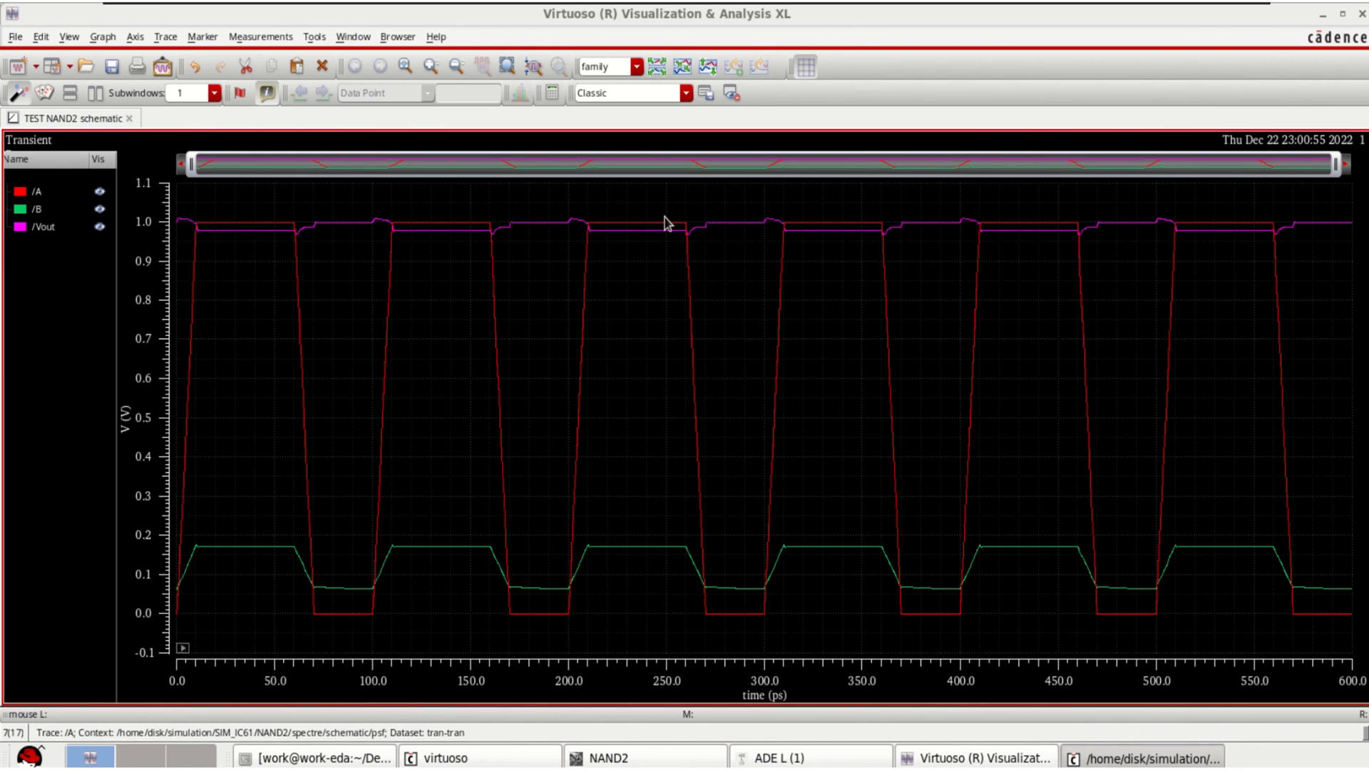
click(657, 66)
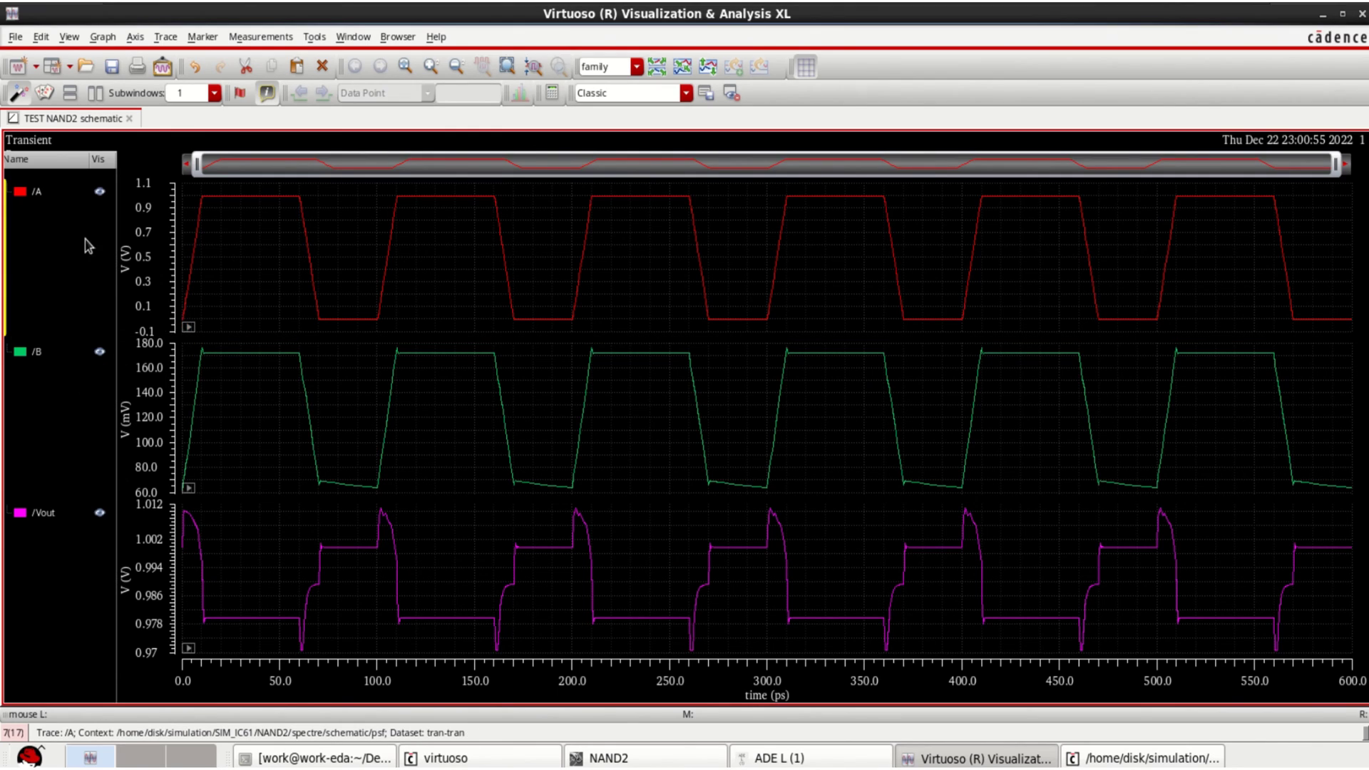
click(36, 194)
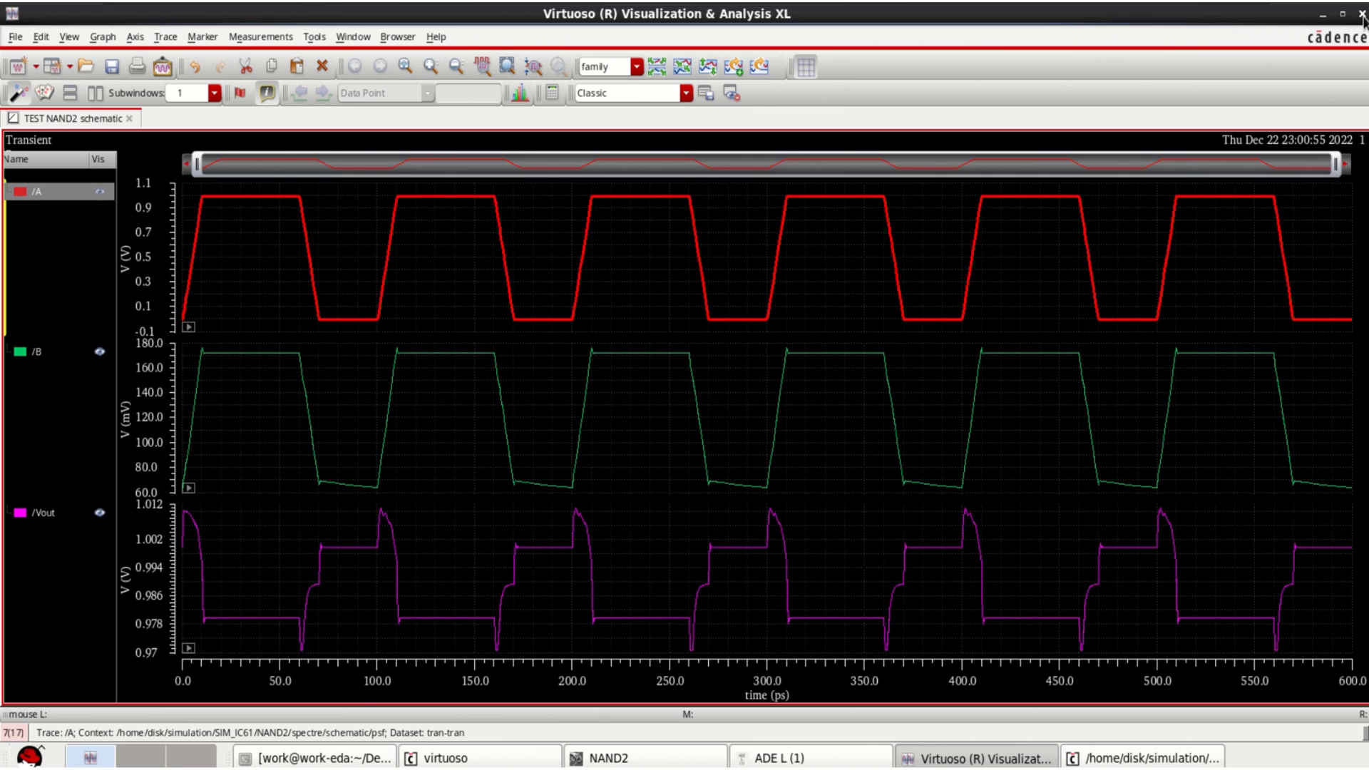
click(1321, 17)
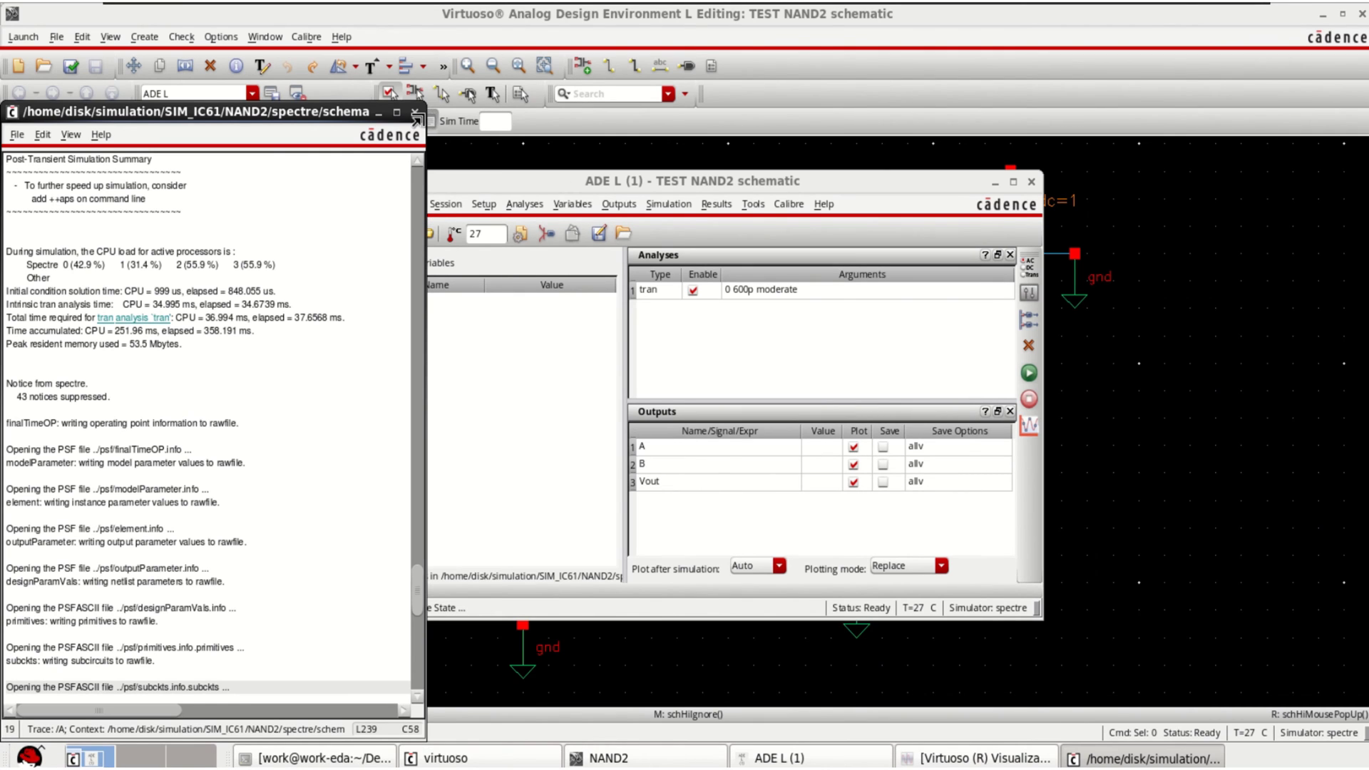
Copy DC source V0 and place it as V4 below input B.
click(994, 187)
mouse_move(935, 325)
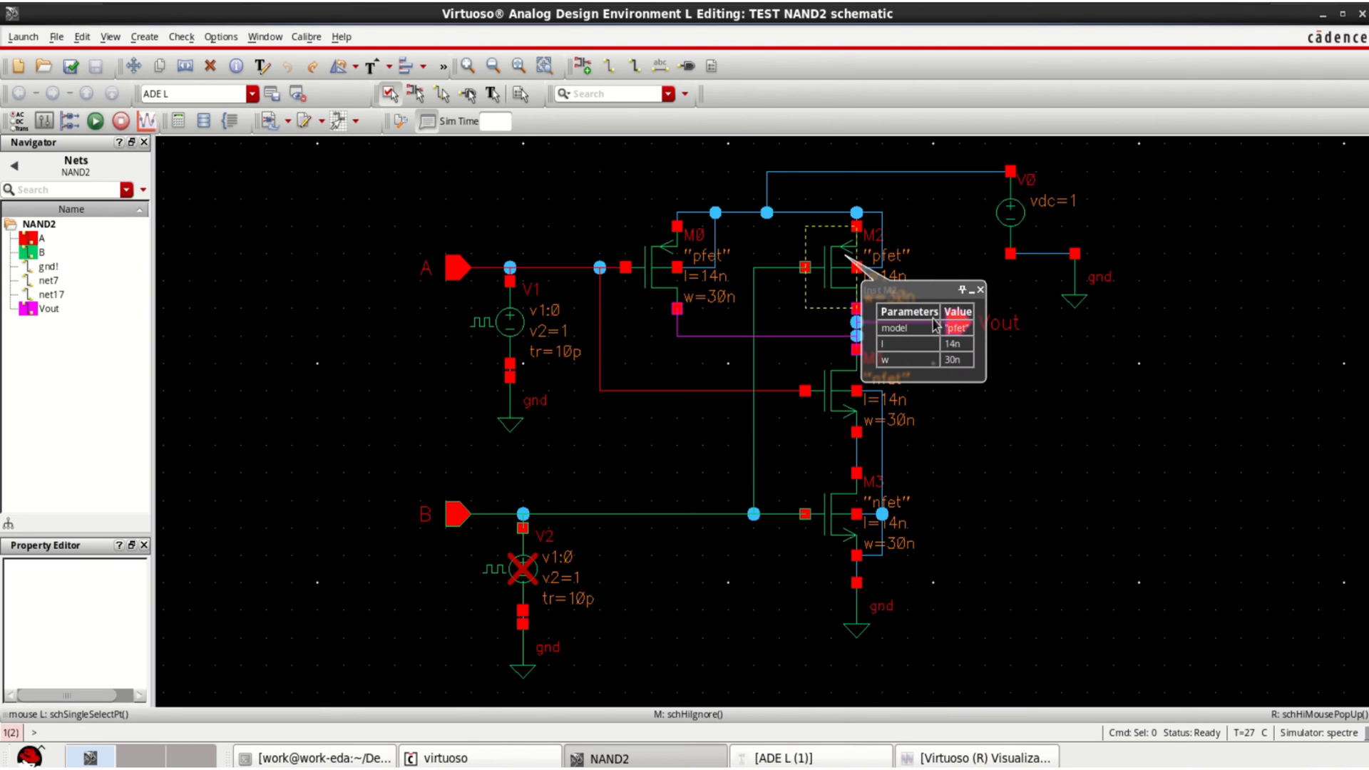
mouse_move(1008, 227)
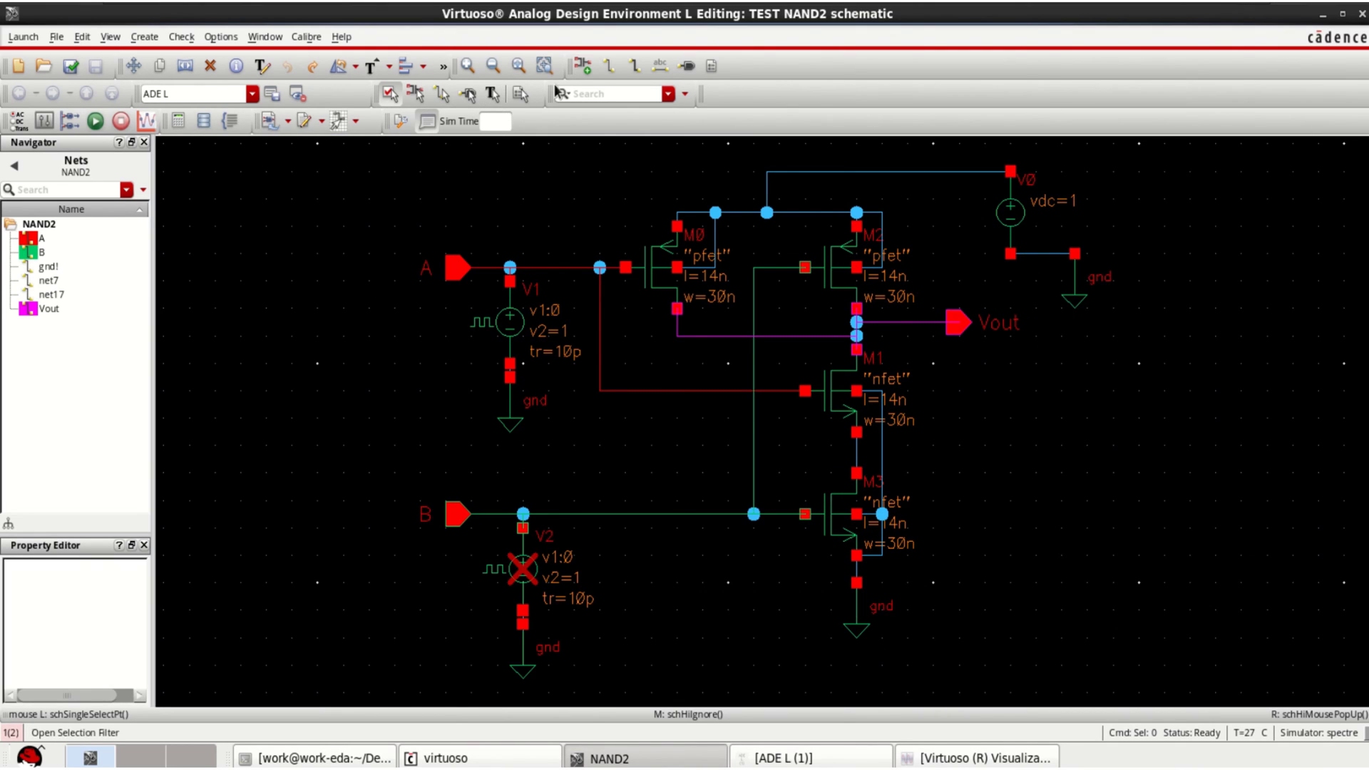
click(1010, 212)
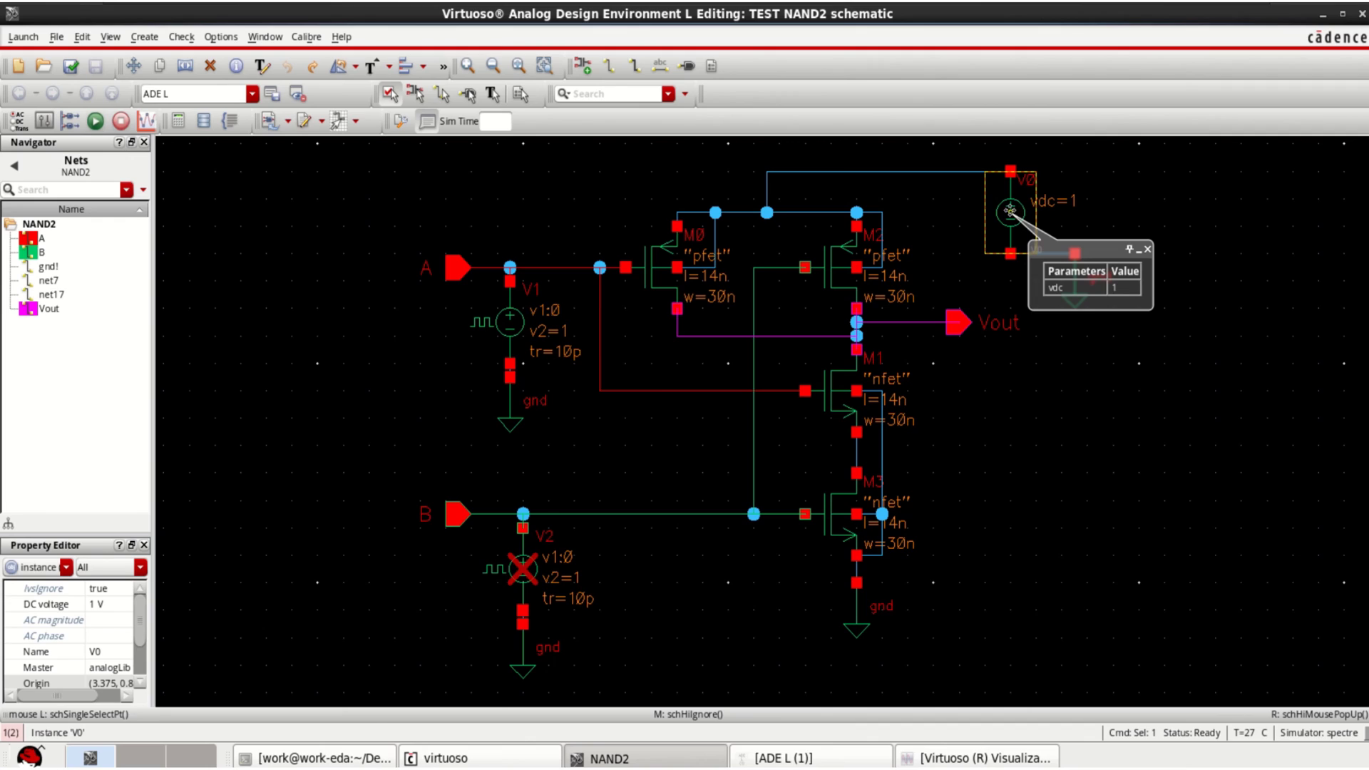
key(c)
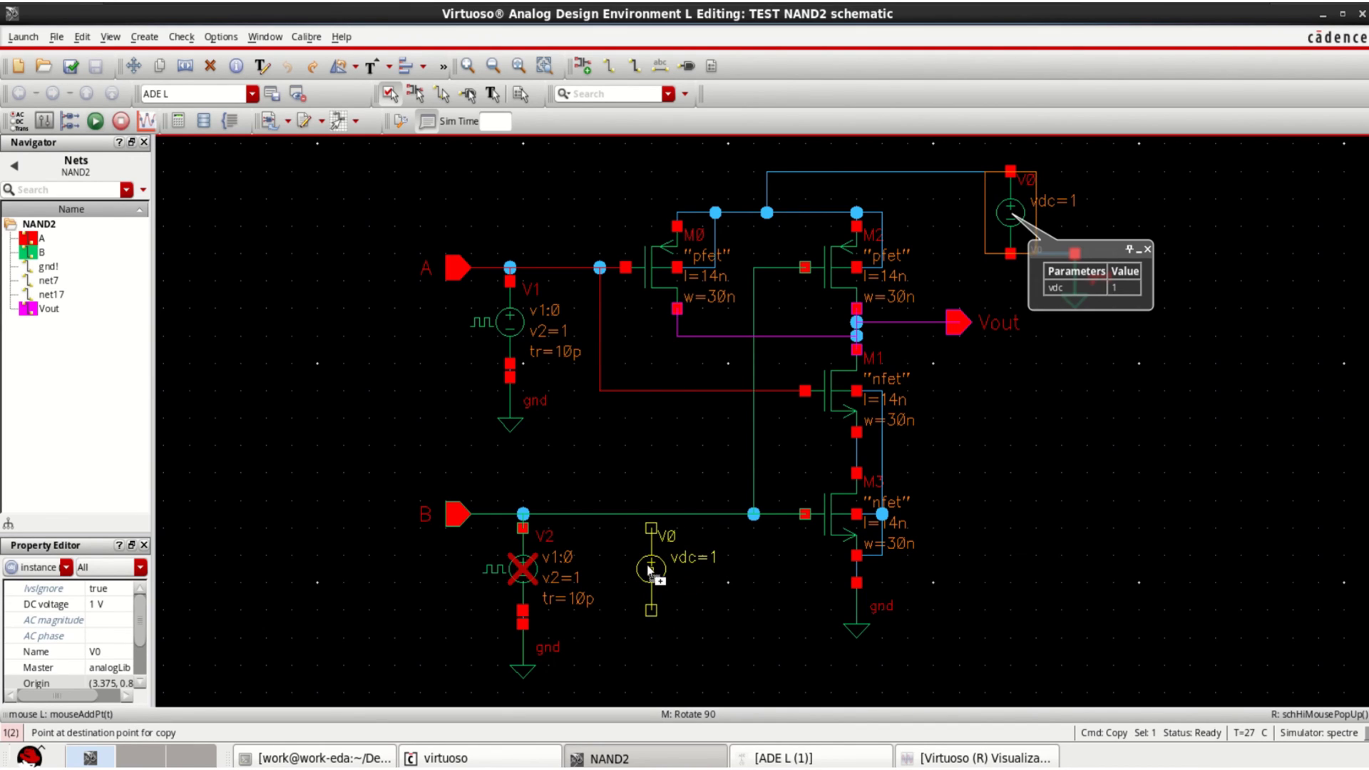
click(650, 568)
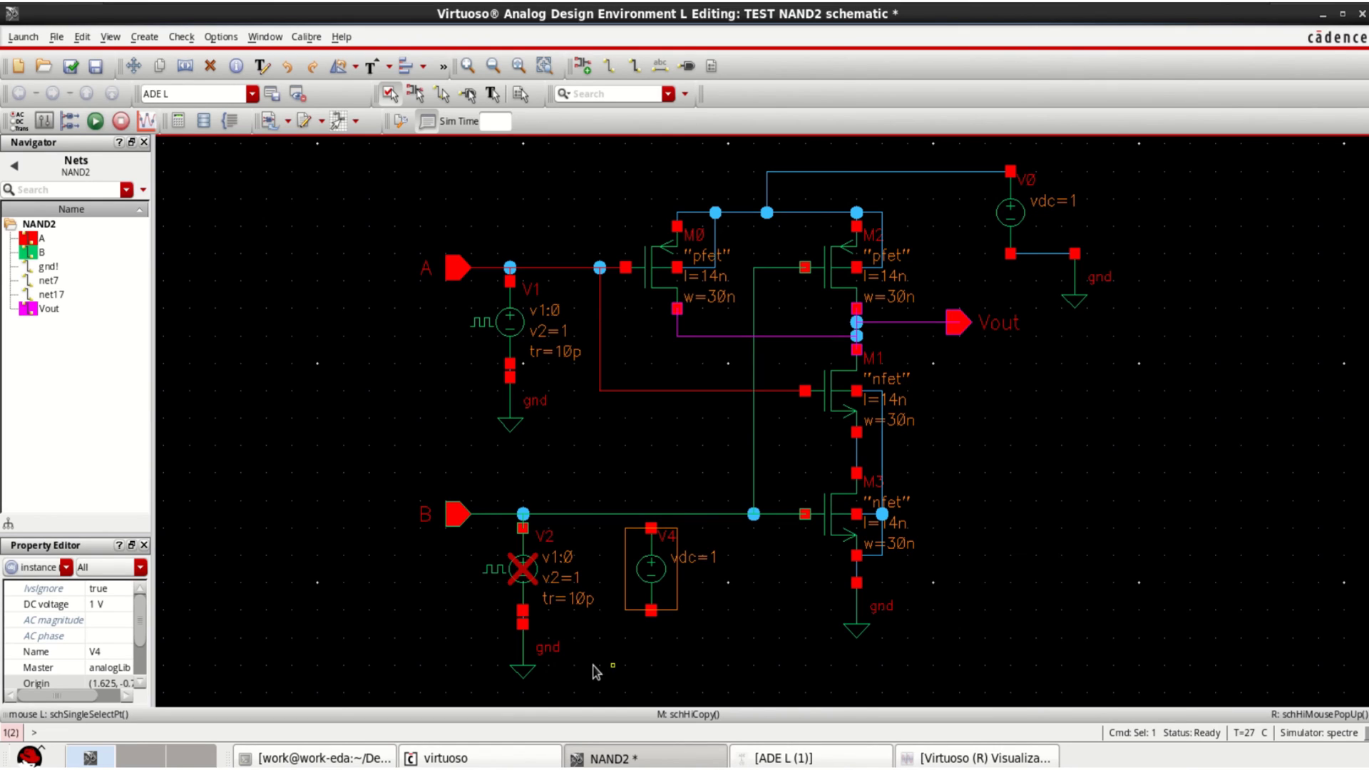
Copy the ground symbol from beneath V2 and place it under V4.
click(526, 670)
key(c)
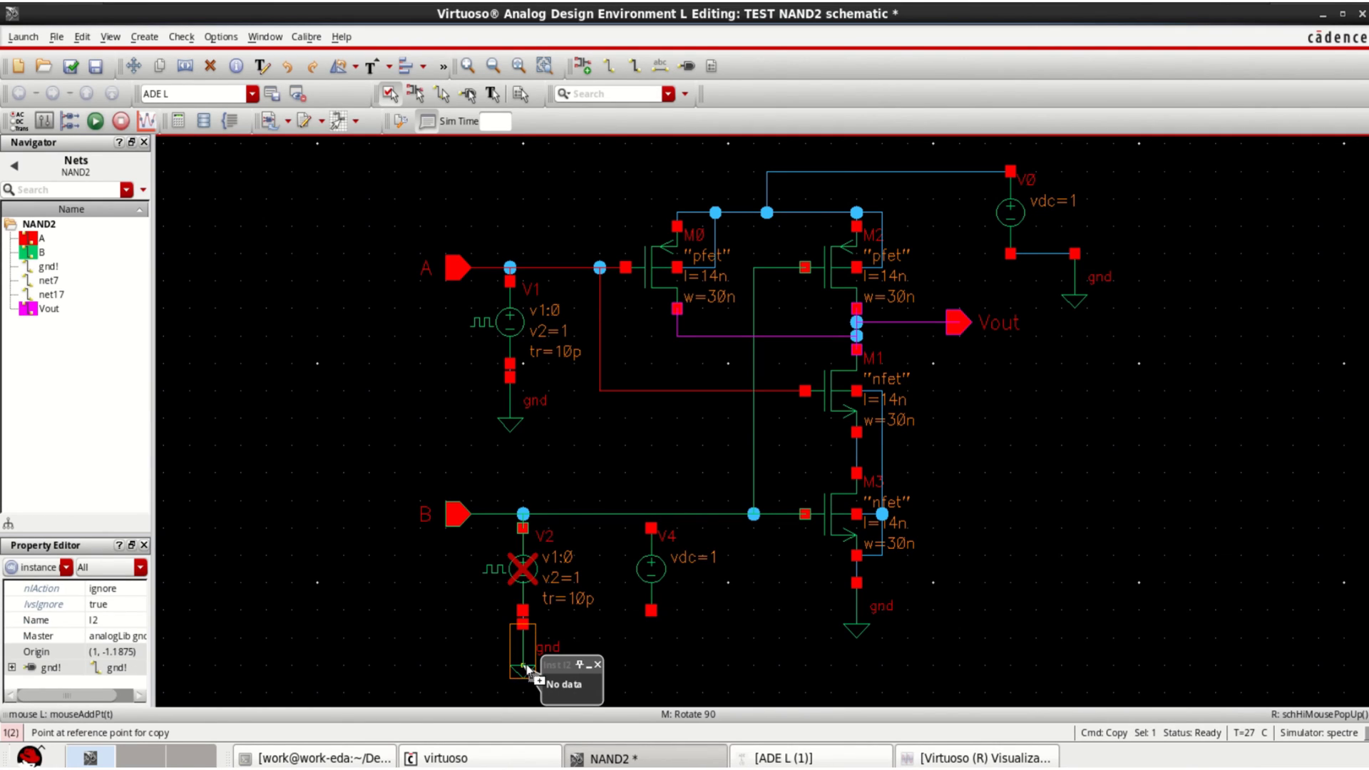
click(526, 668)
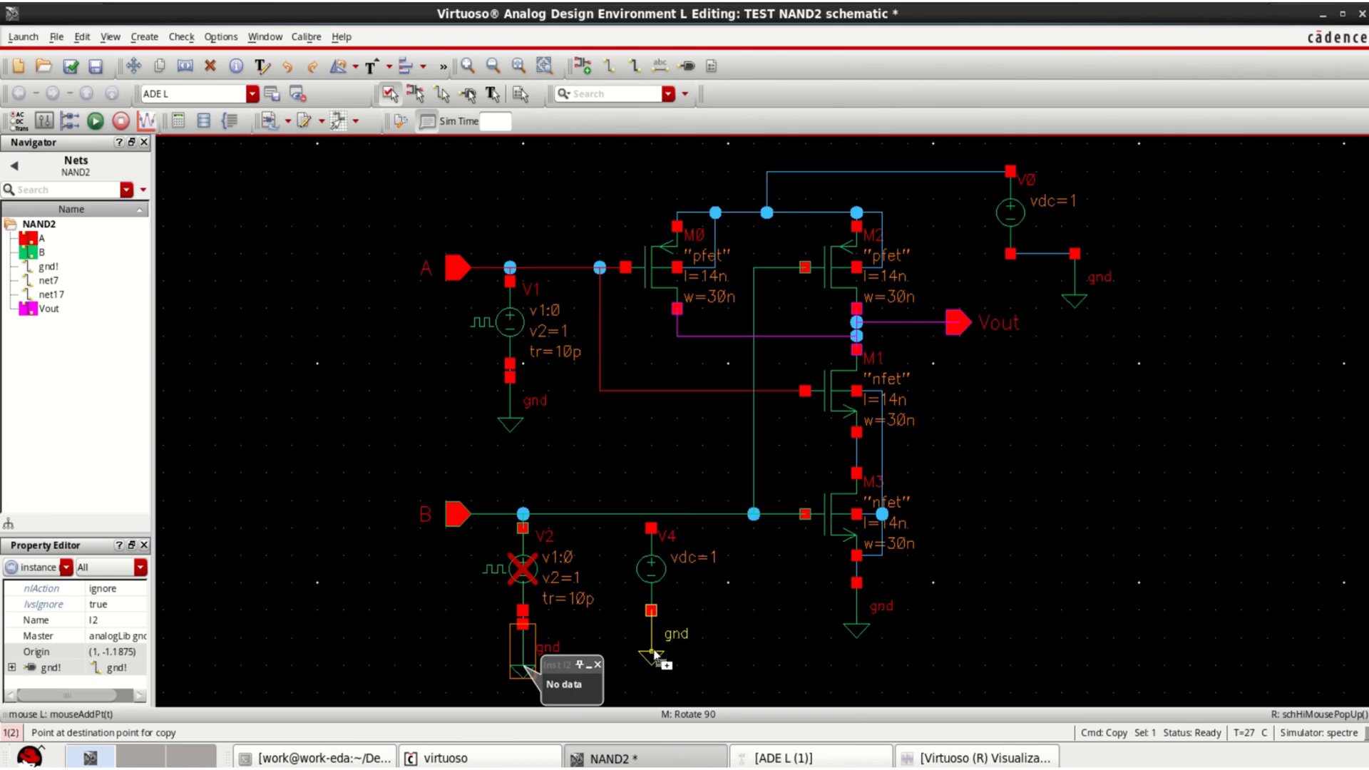
click(655, 655)
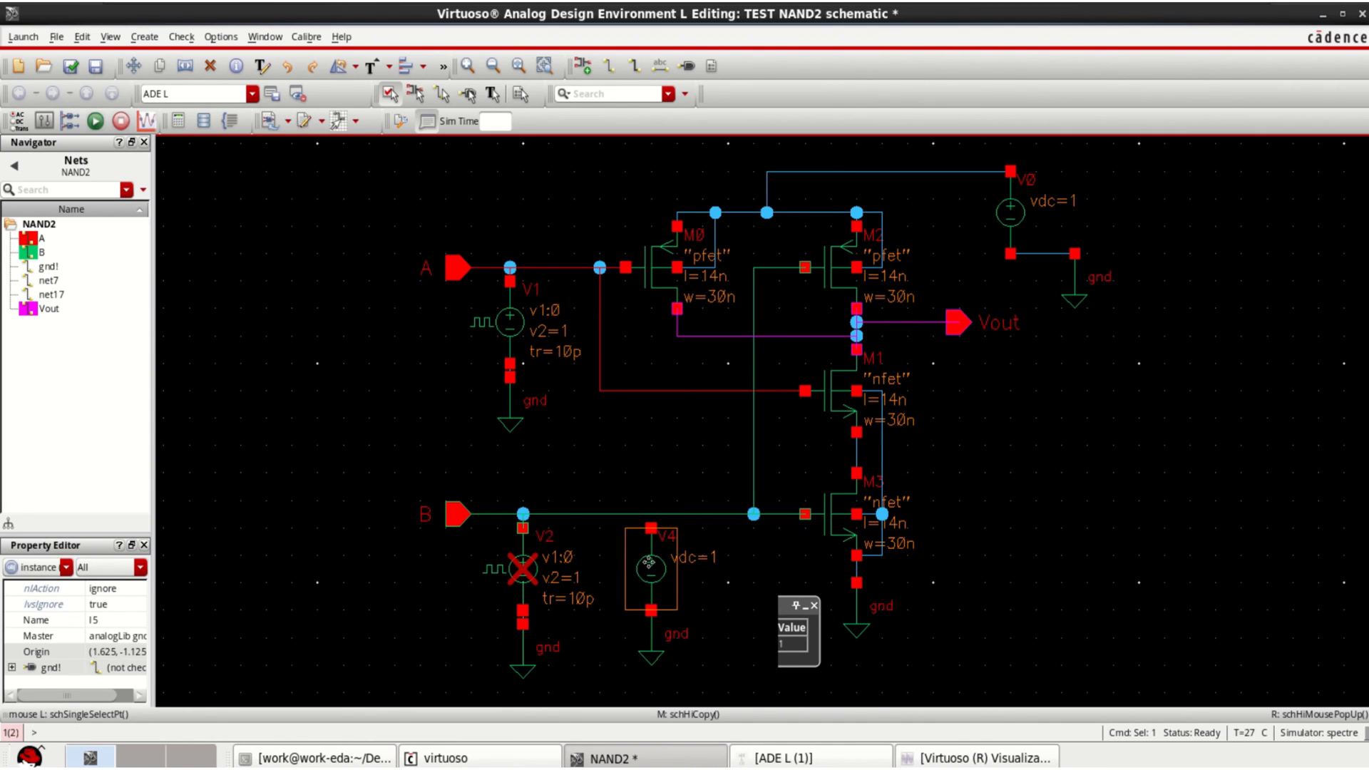
Stretch V4's top terminal up to connect it to the B wire.
key(s)
click(650, 563)
click(649, 544)
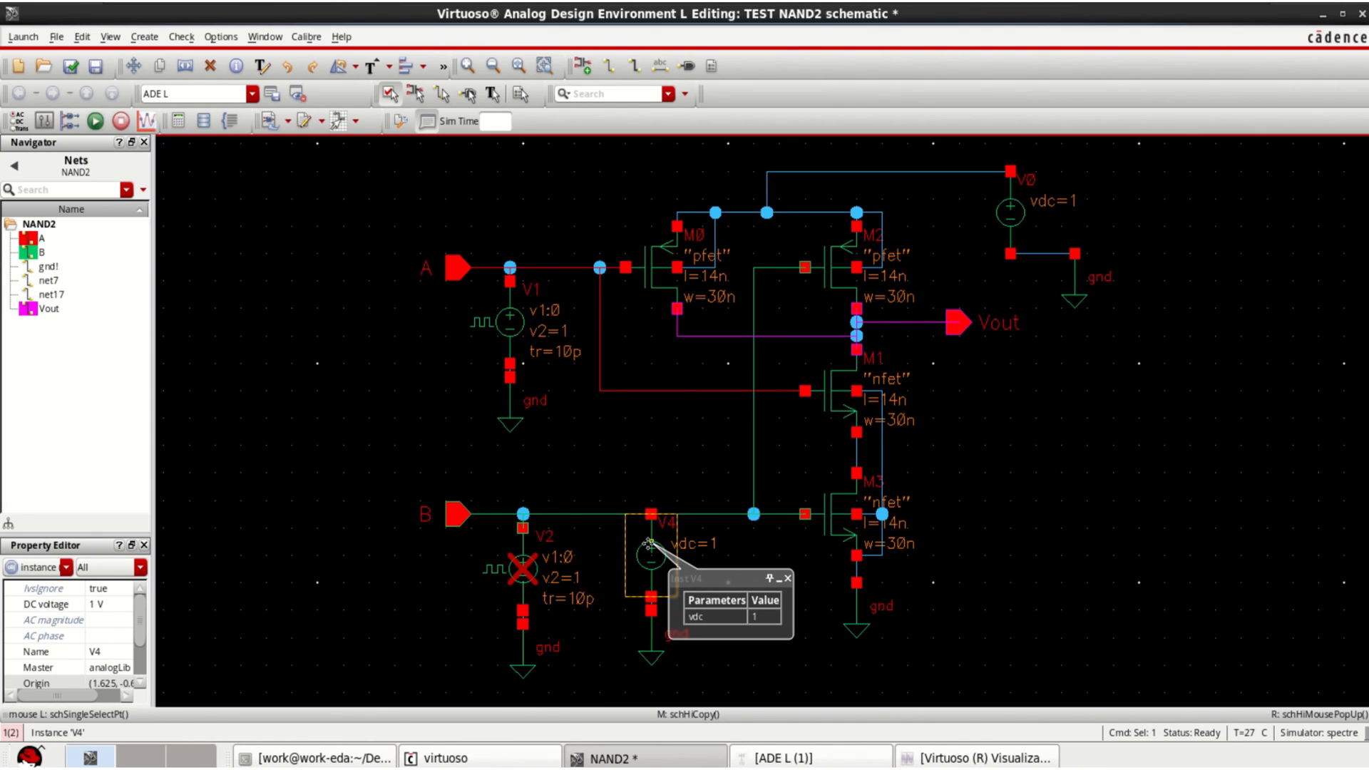
key(u)
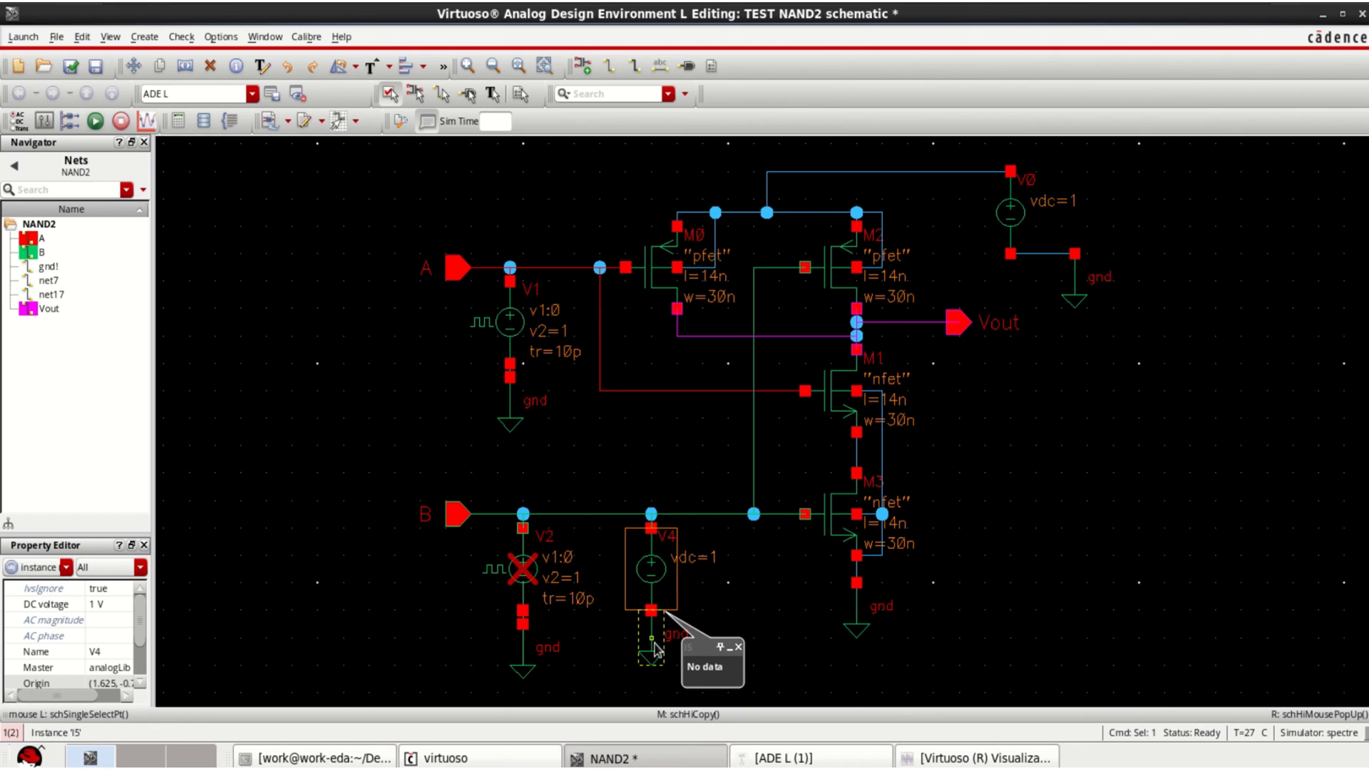
key(u)
click(744, 625)
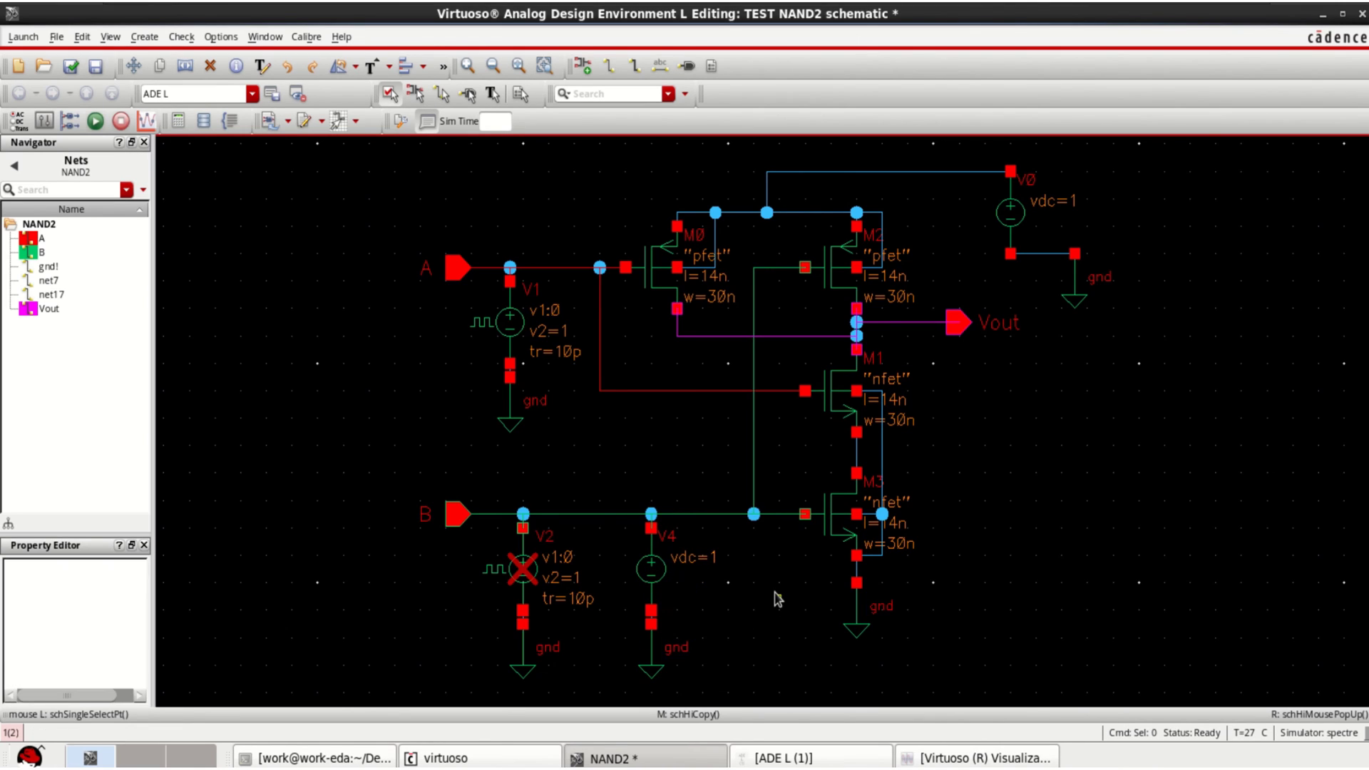
Toggle V4's ignore flag on, then restore V4 as active for simulation.
click(647, 572)
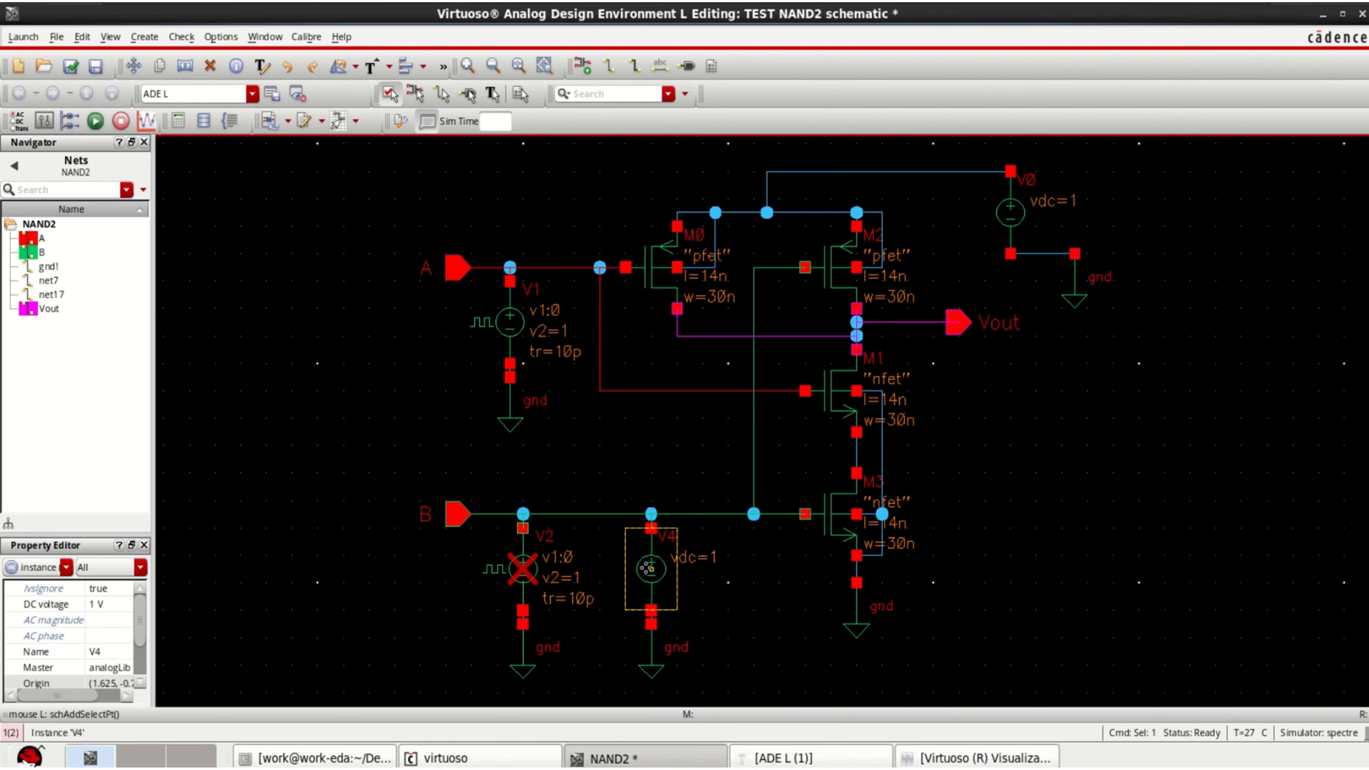
middle_click(647, 568)
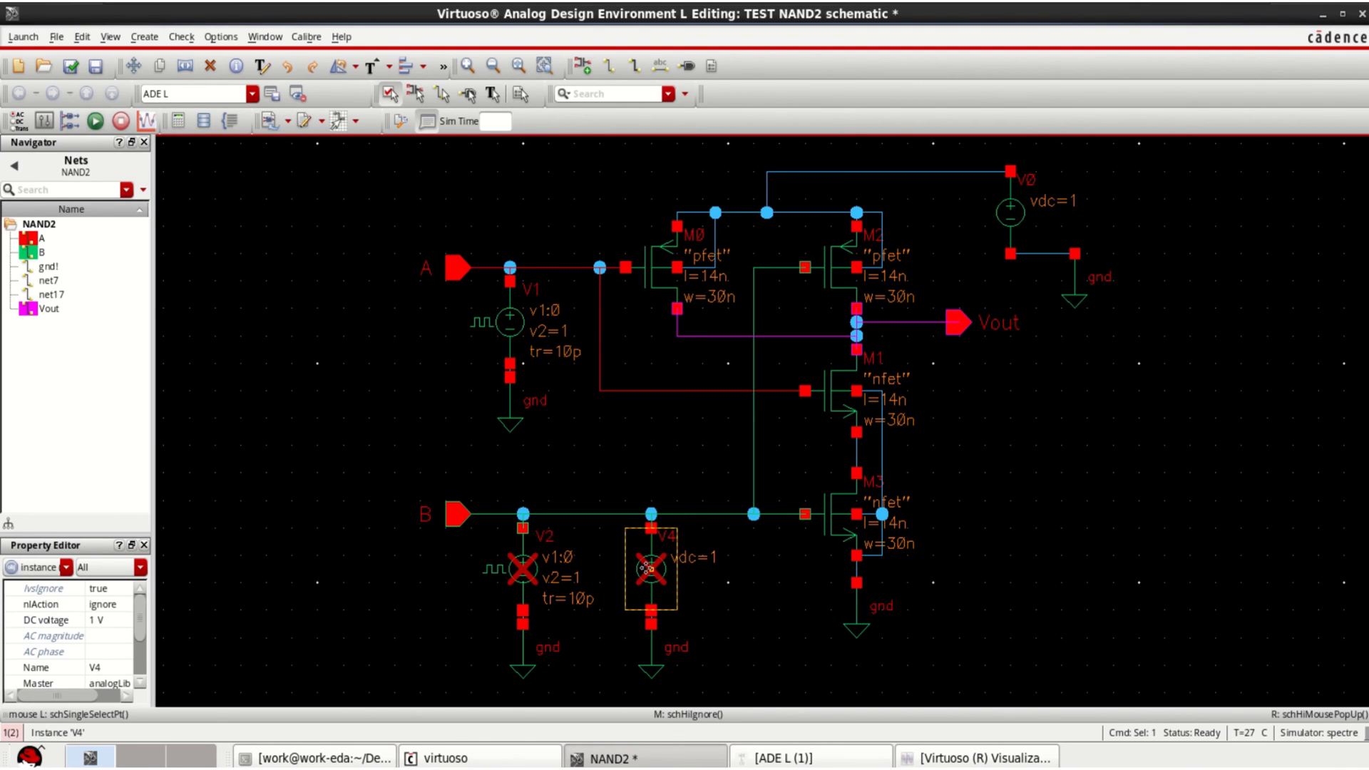
click(617, 586)
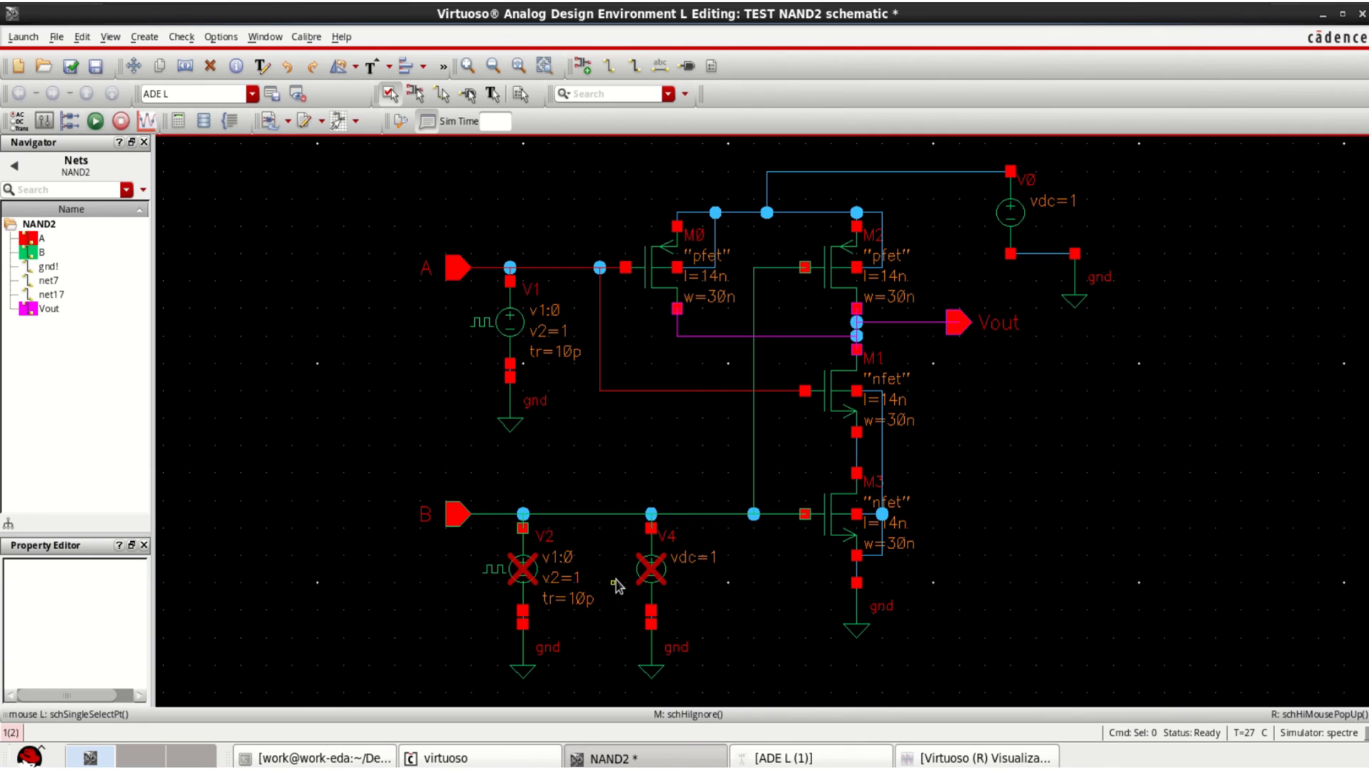
mouse_move(650, 571)
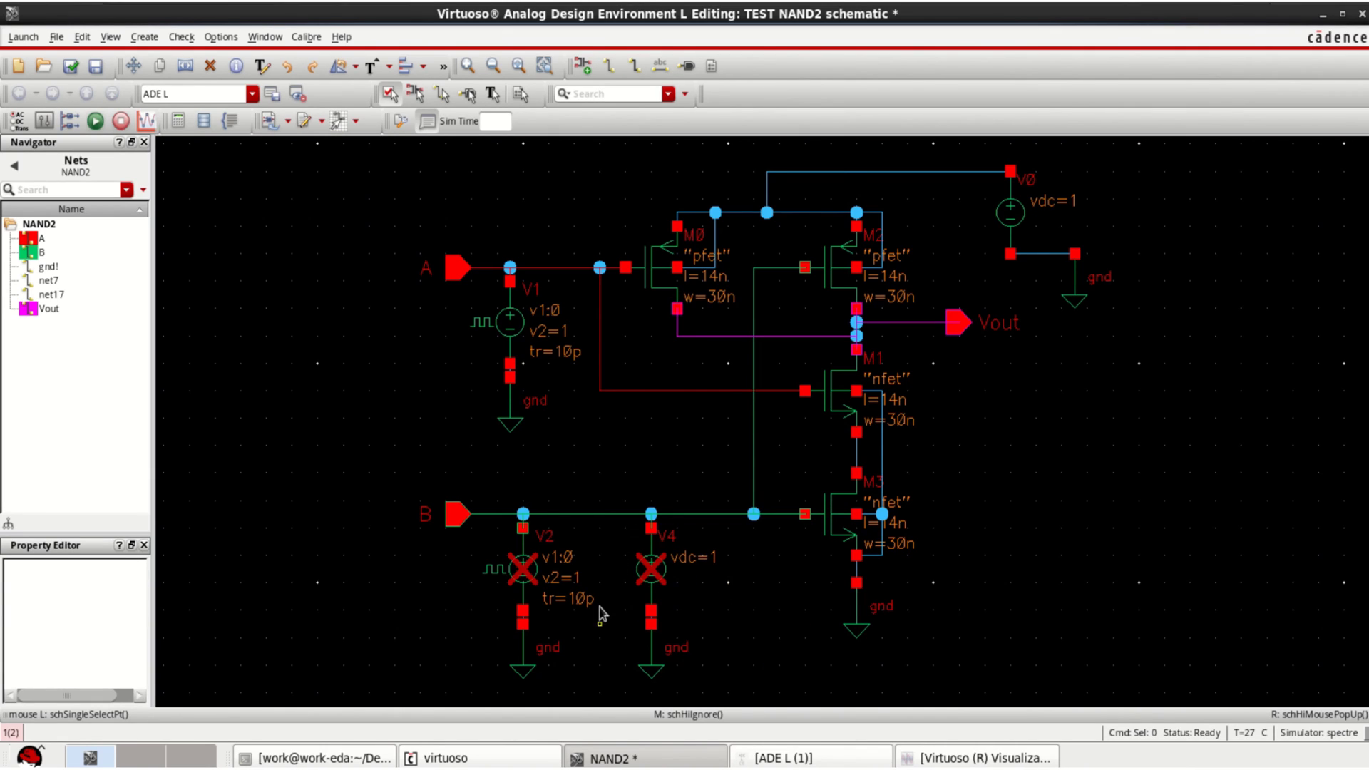
click(649, 574)
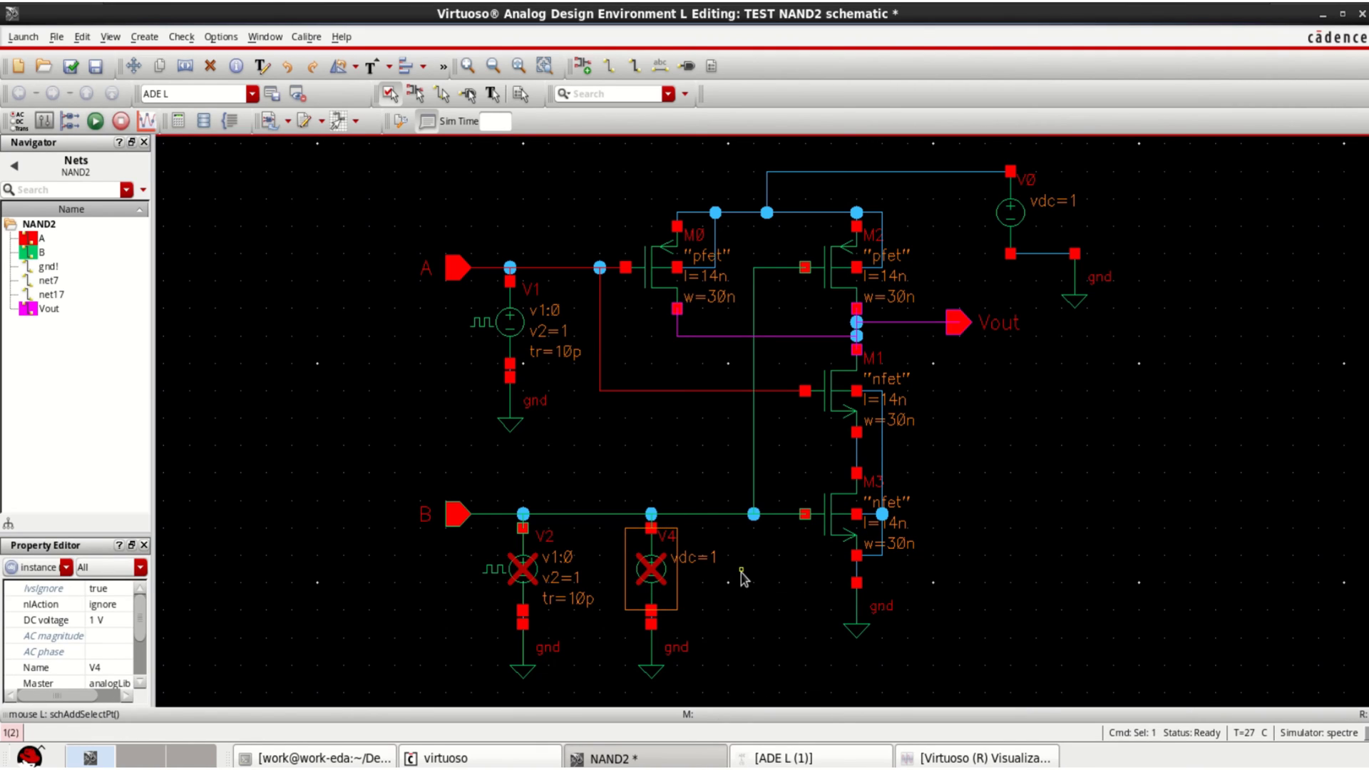
key(shift+i)
click(739, 603)
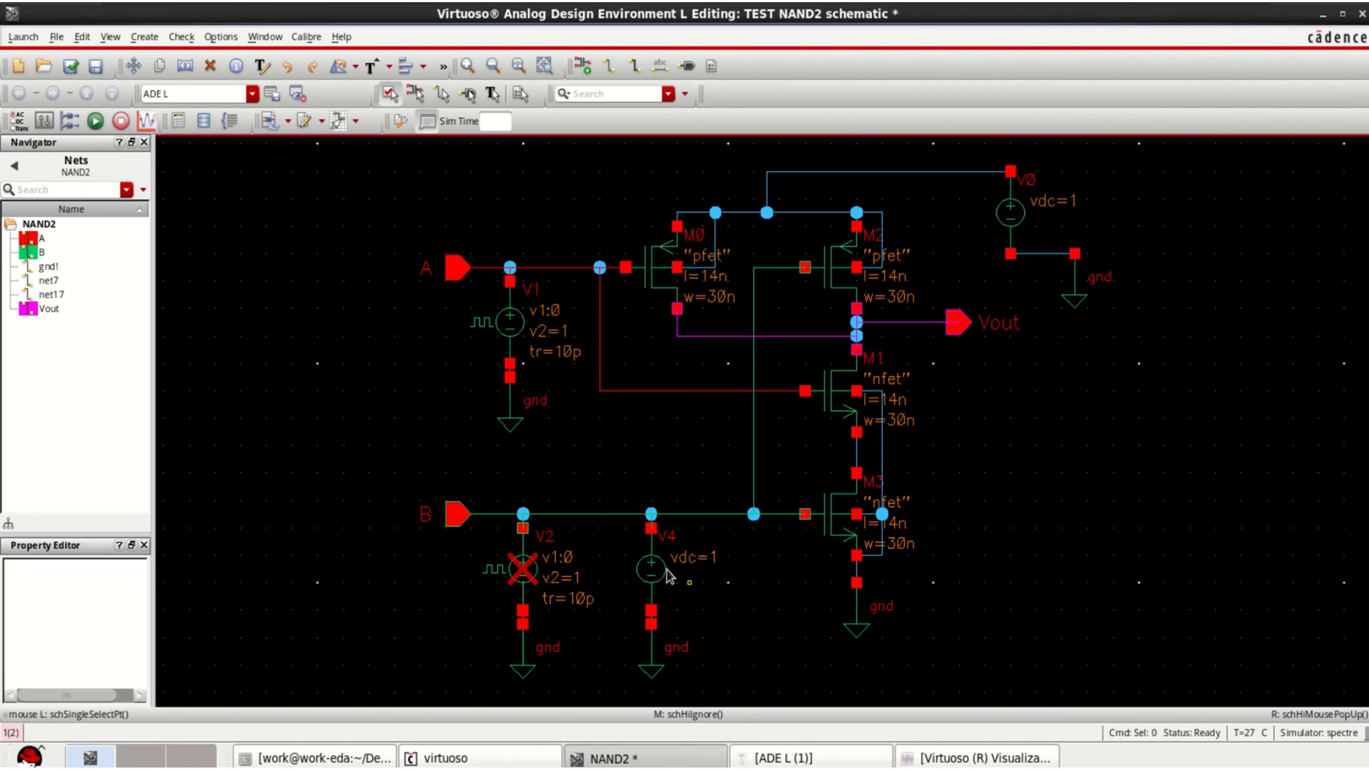
Check and save the NAND2 schematic with V4 active and V2 ignored.
mouse_move(648, 558)
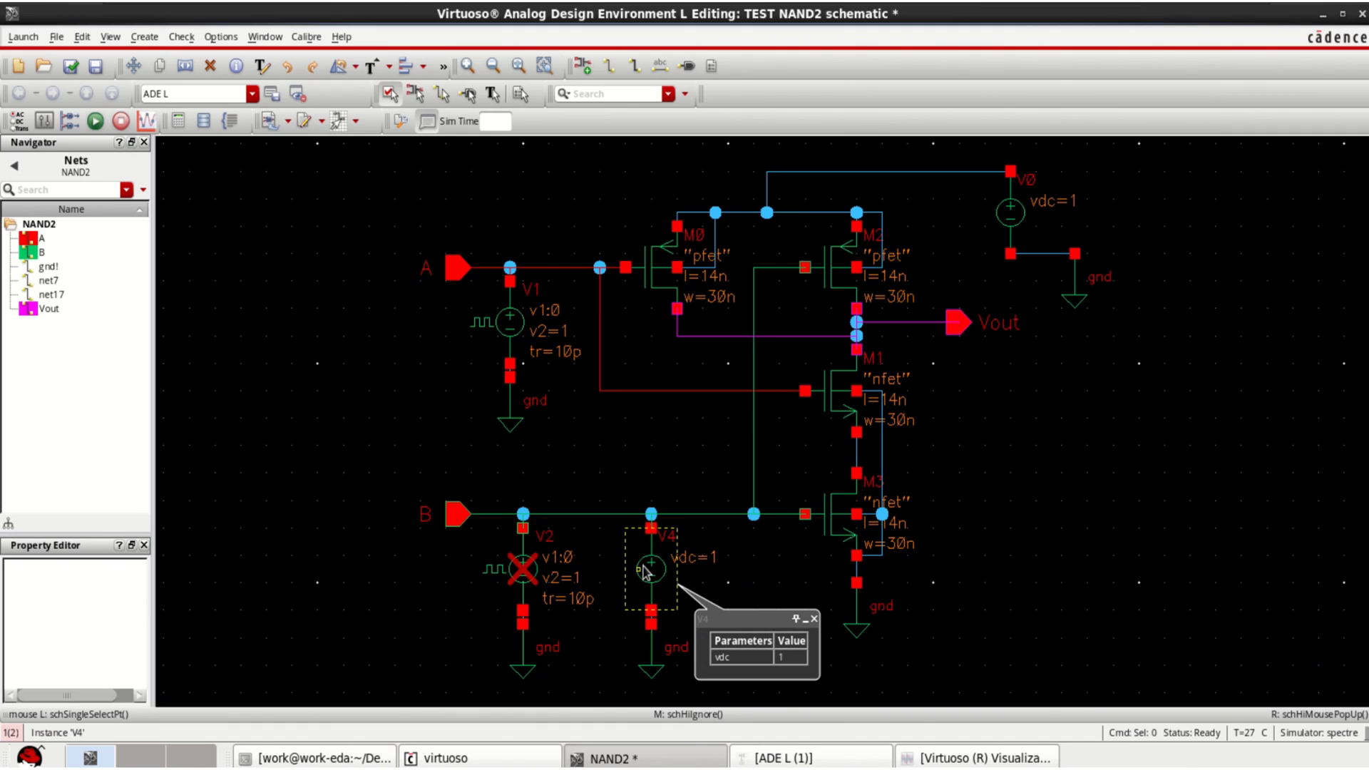
click(645, 576)
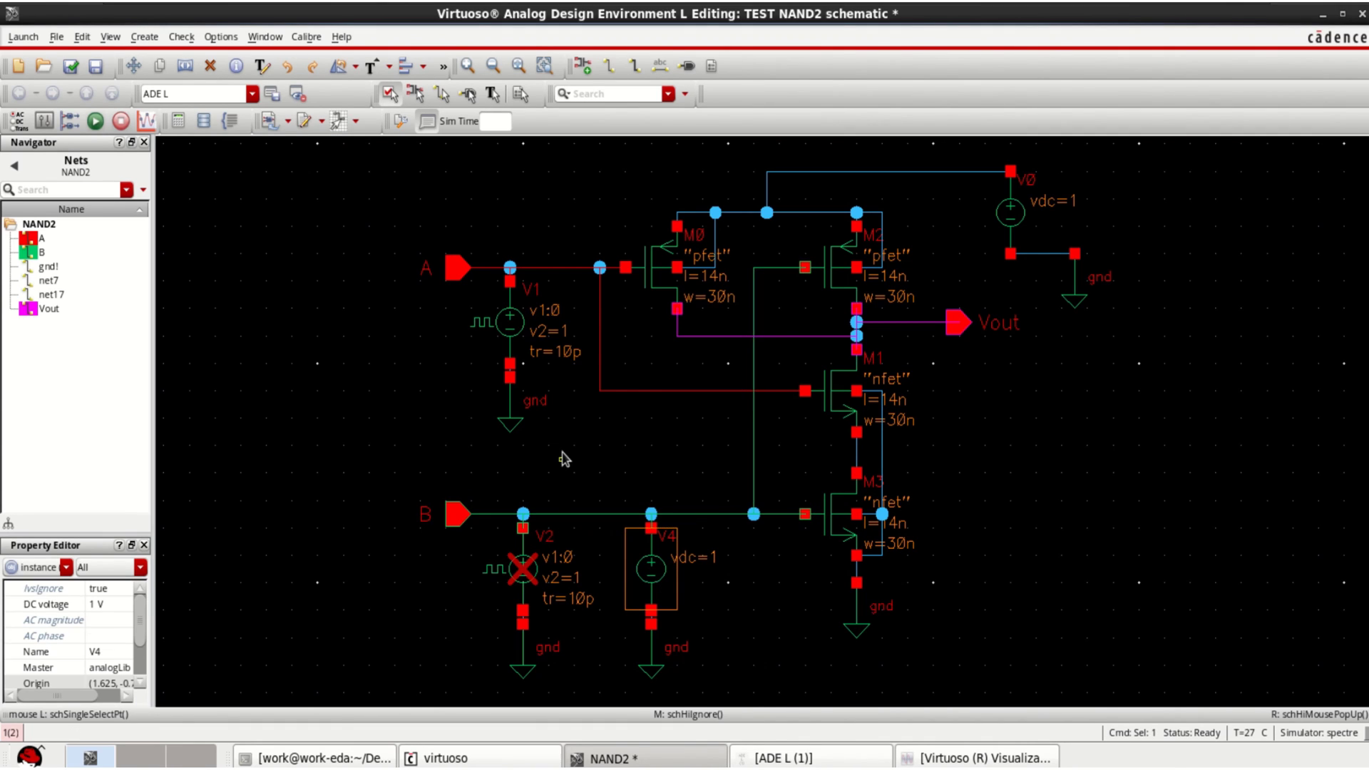
mouse_move(668, 568)
click(72, 67)
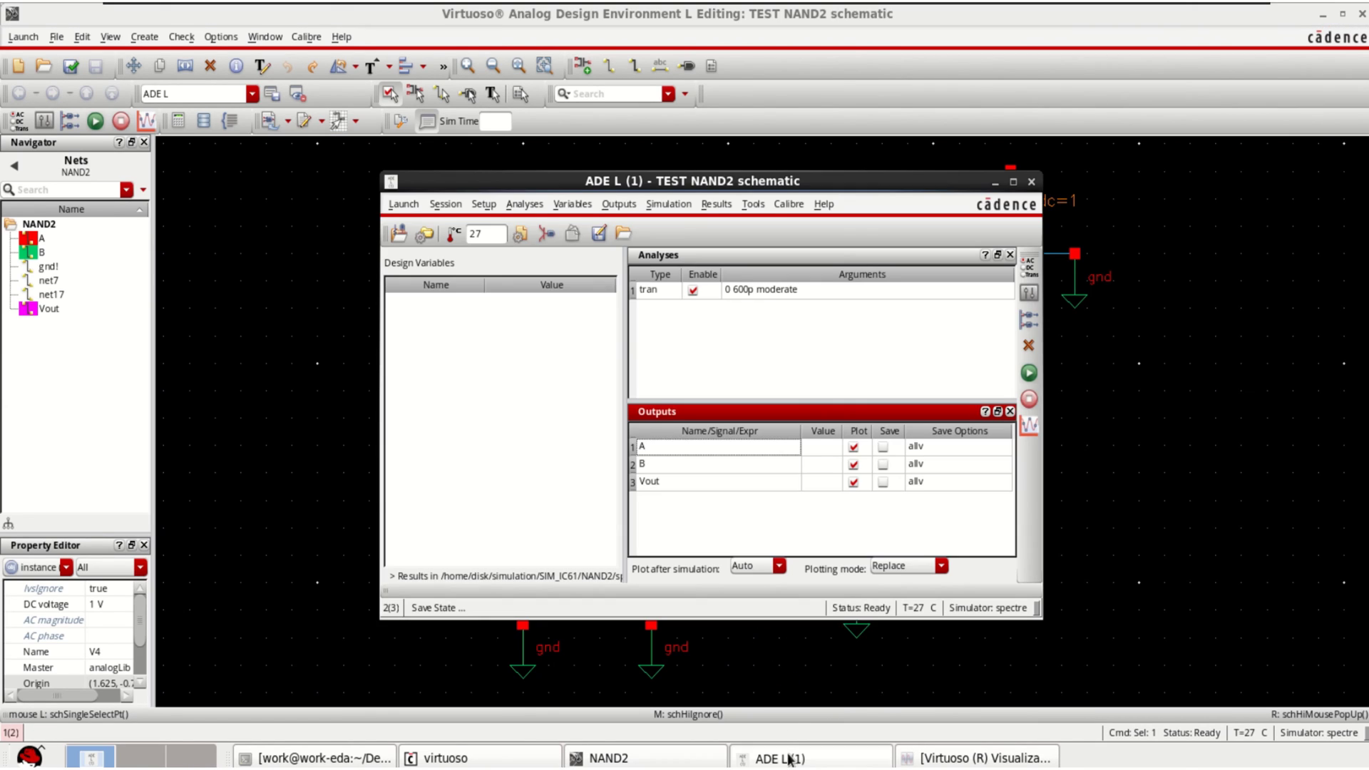
Rerun the transient simulation in ADE L and show each waveform in its own strip.
click(793, 757)
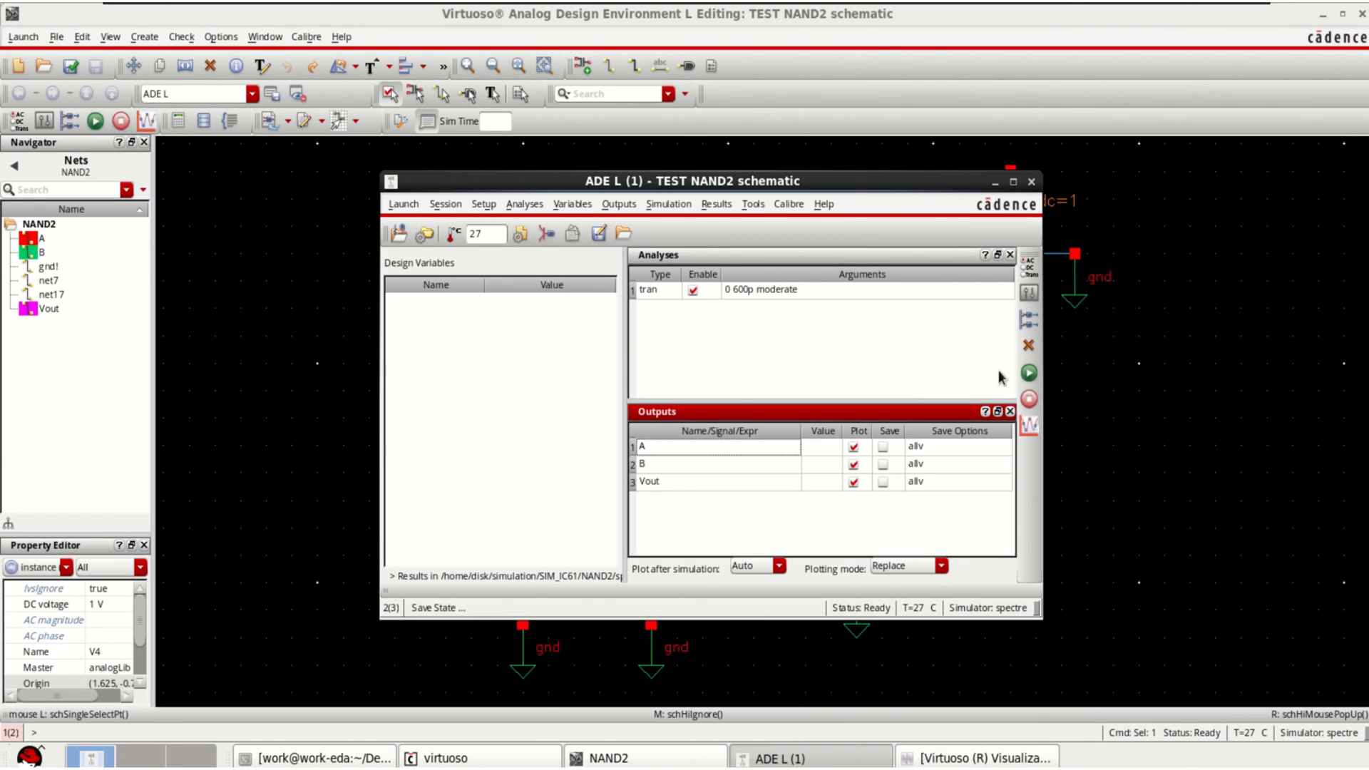
click(1029, 373)
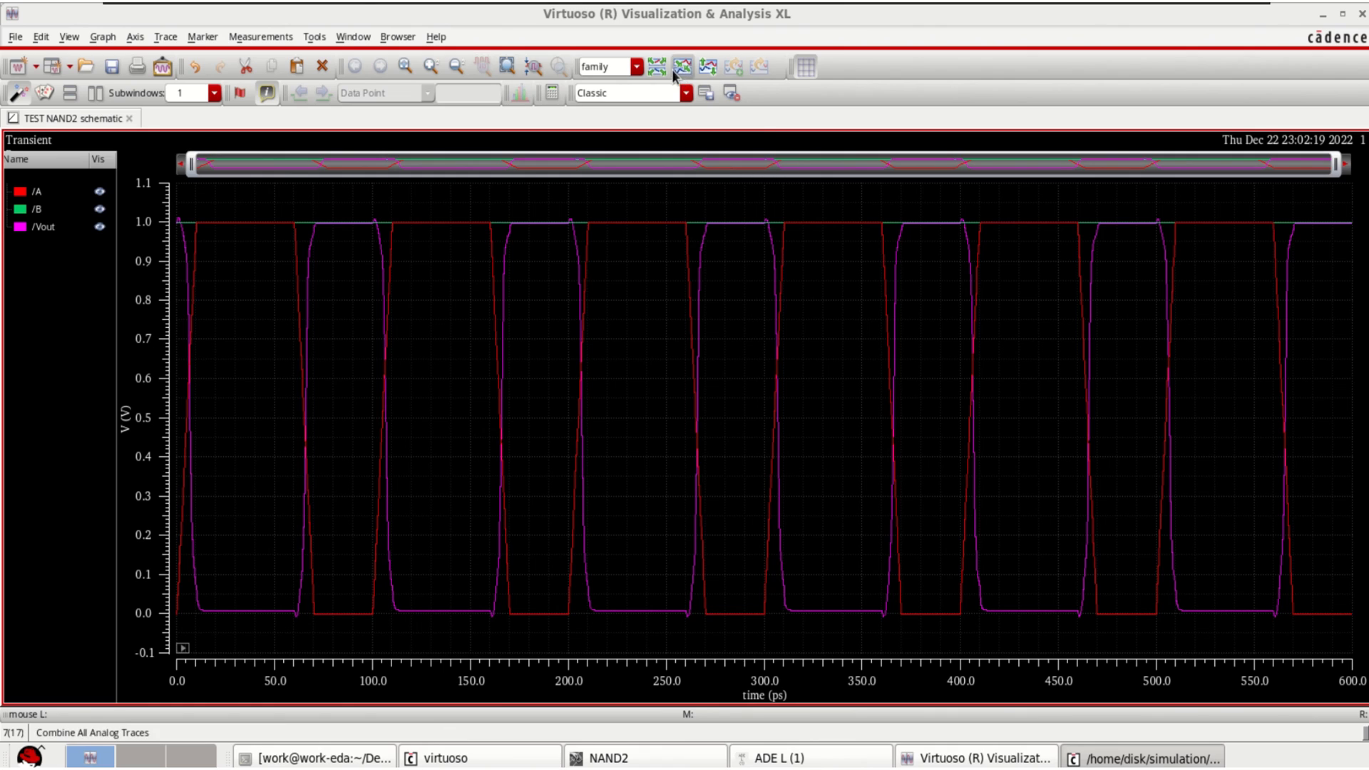
click(681, 68)
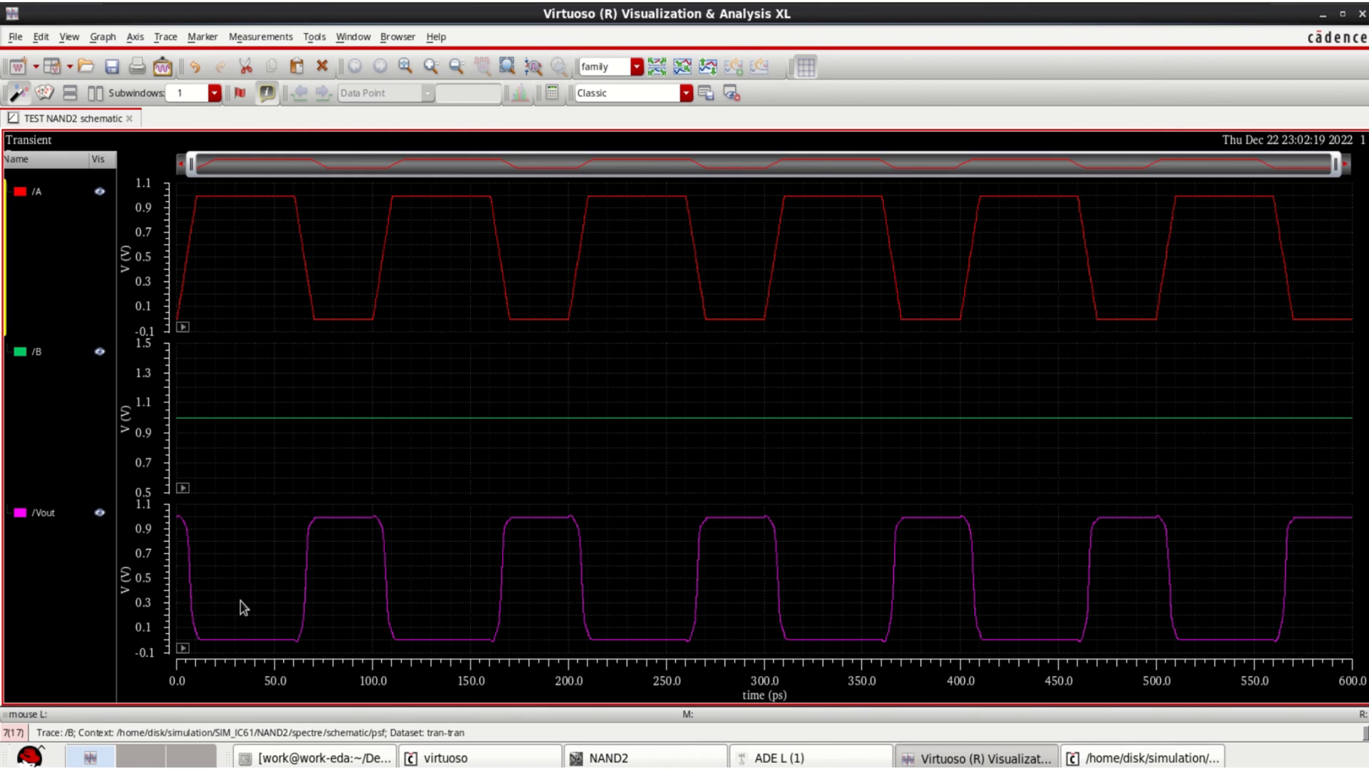
Minimize the waveform viewer, close the simulation log, and minimize ADE L.
click(1322, 14)
click(414, 112)
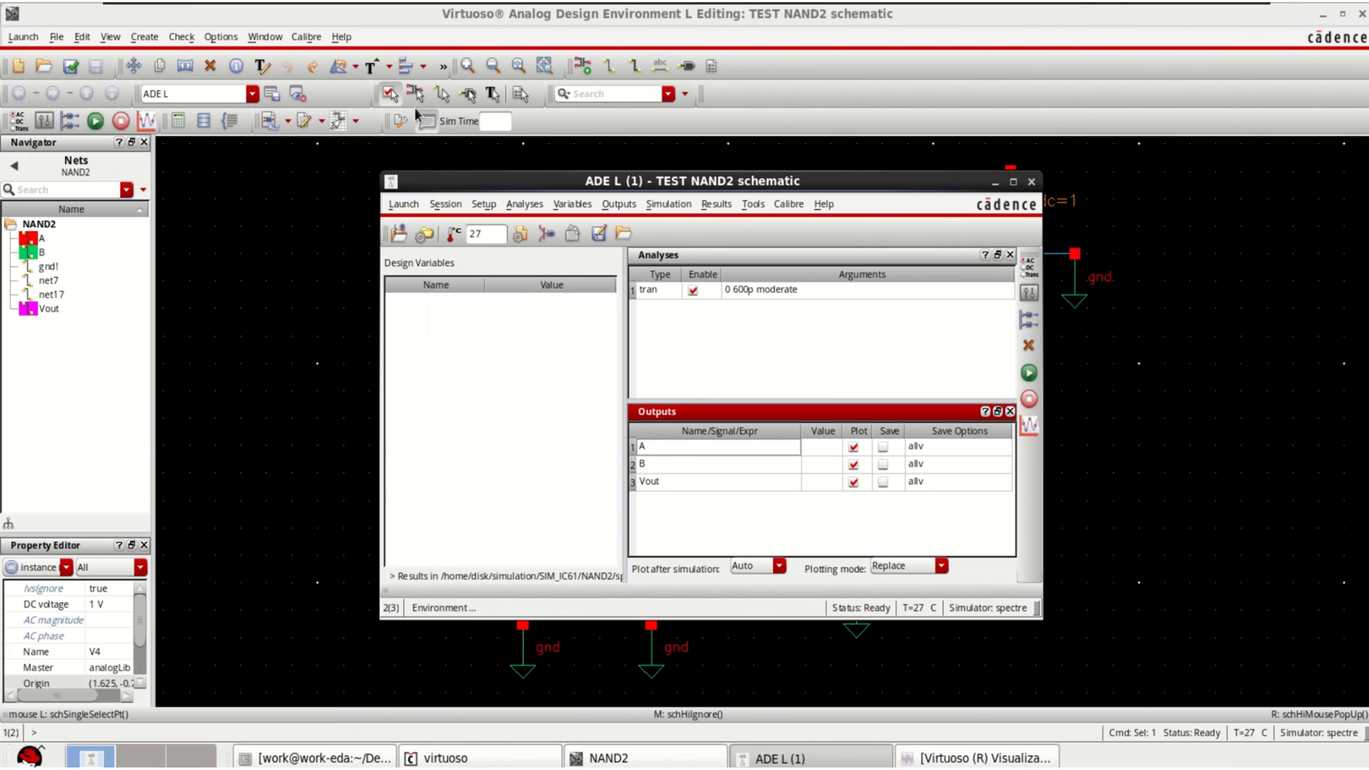
click(995, 182)
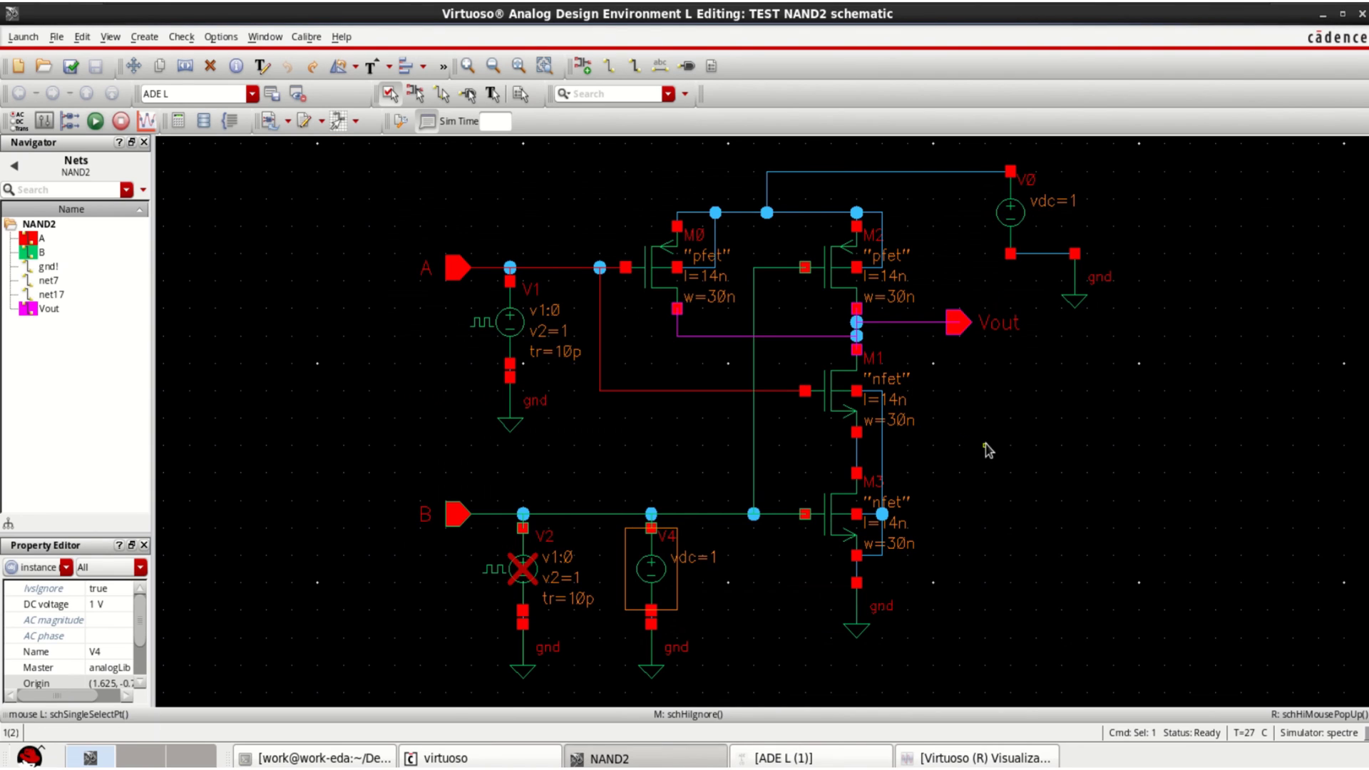
mouse_move(665, 564)
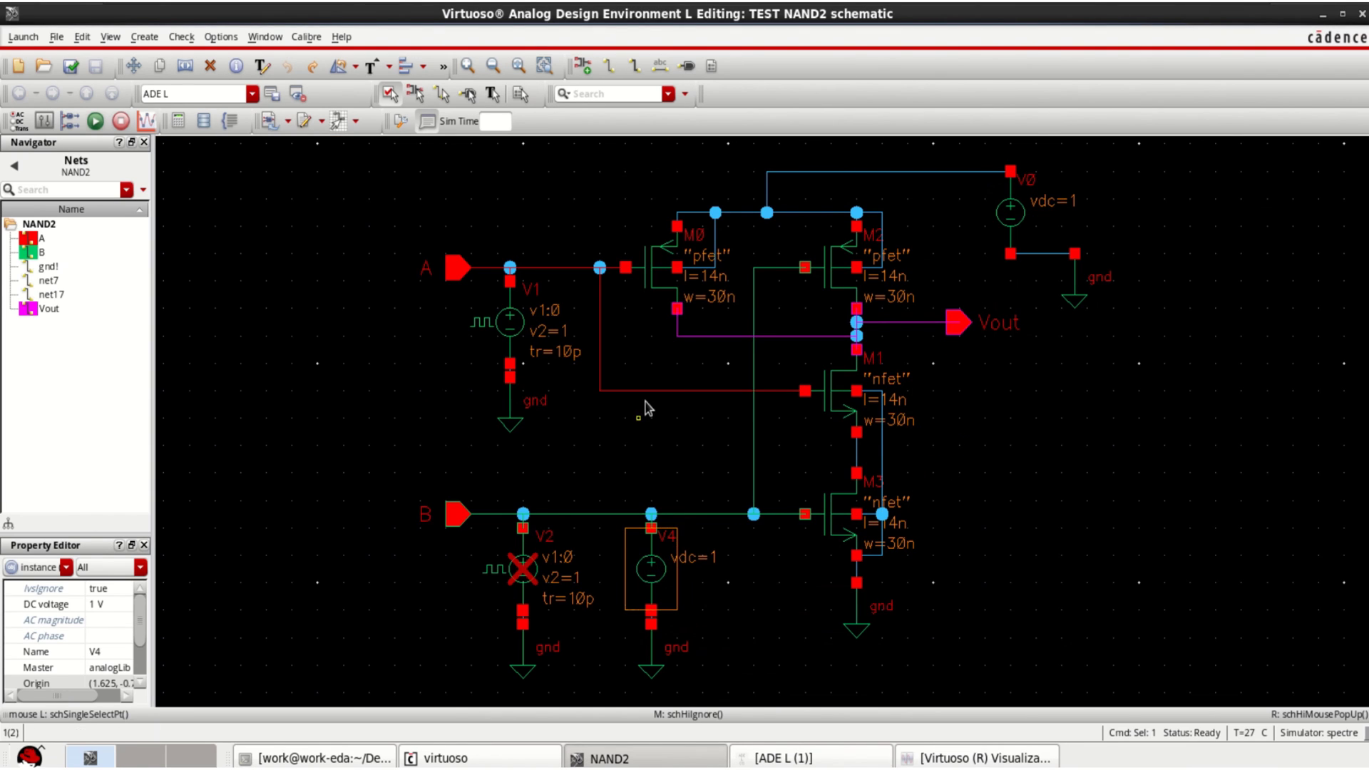